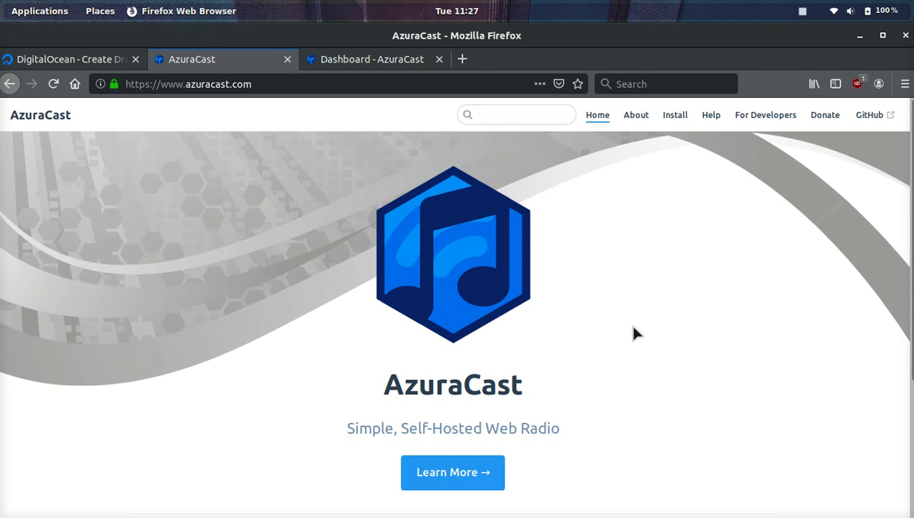
Scroll the azuracast.com homepage to its footer, then switch to the DigitalOcean Create Droplets tab.
scroll(634, 333, "down", 1)
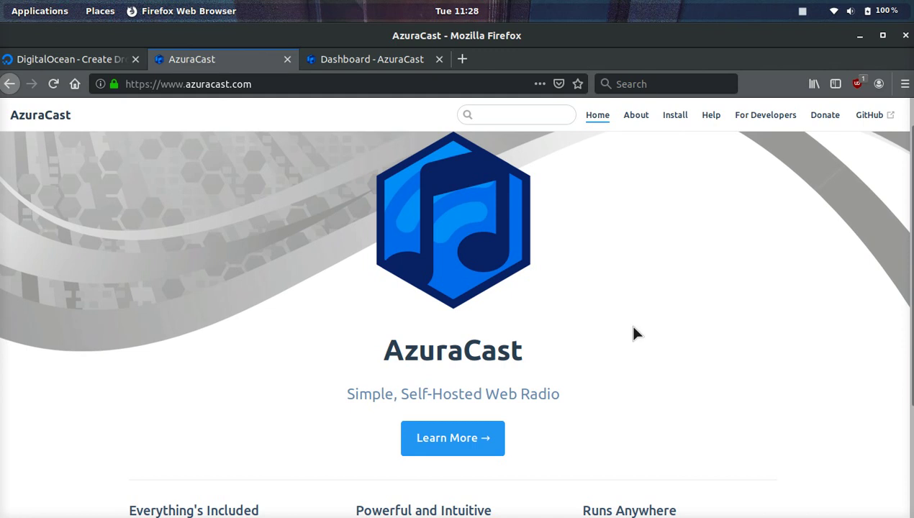
scroll(634, 333, "down", 3)
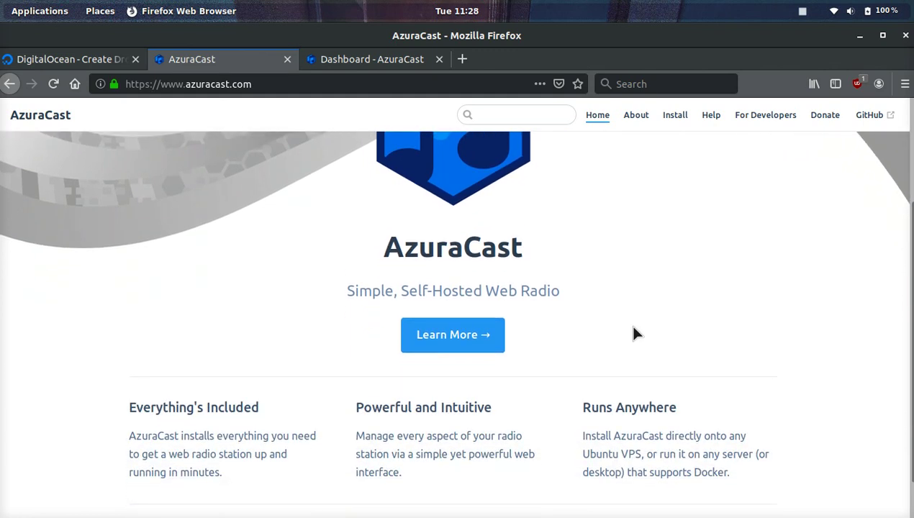
scroll(634, 333, "down", 1)
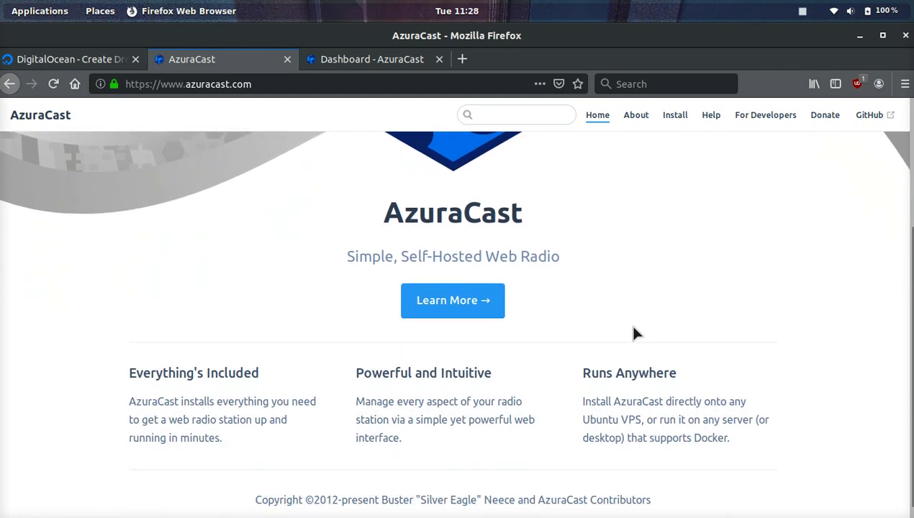
scroll(633, 333, "down", 1)
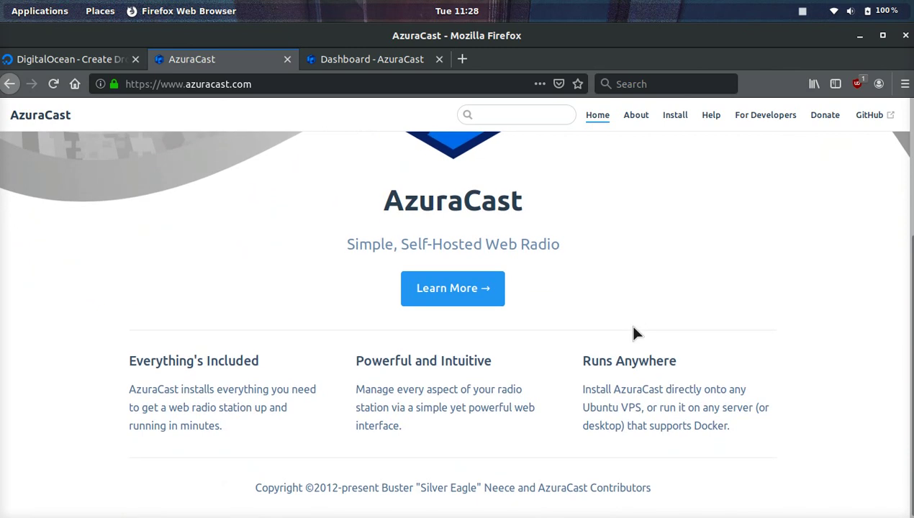
key("ctrl+shift+Tab")
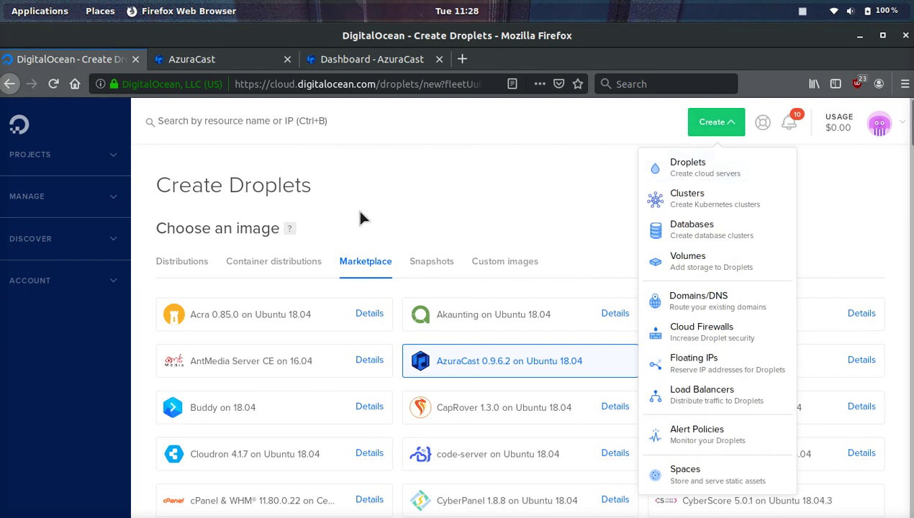
Dismiss the Create dropdown so the Marketplace images, including AzuraCast 0.9.6.2, are visible.
left_click(446, 206)
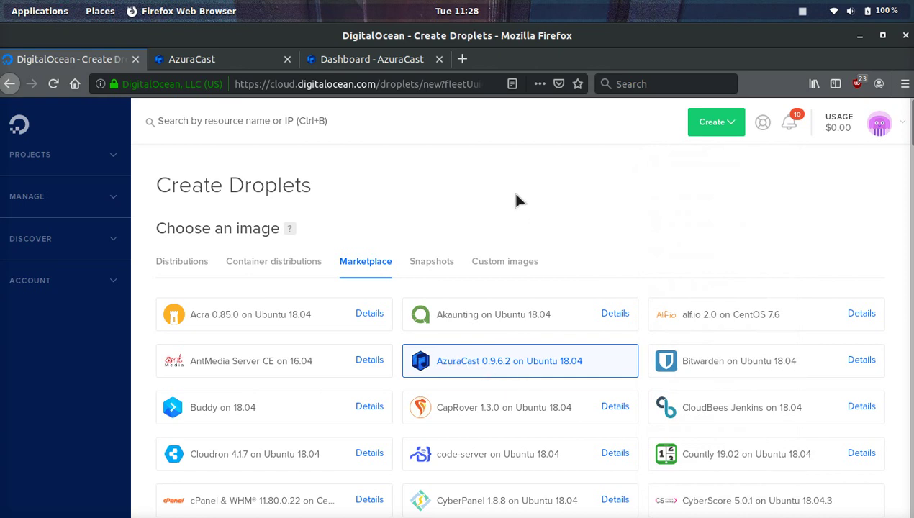
Bring up the AzuraCast dashboard and look over Listeners Per Station and Station Overview.
left_click(222, 64)
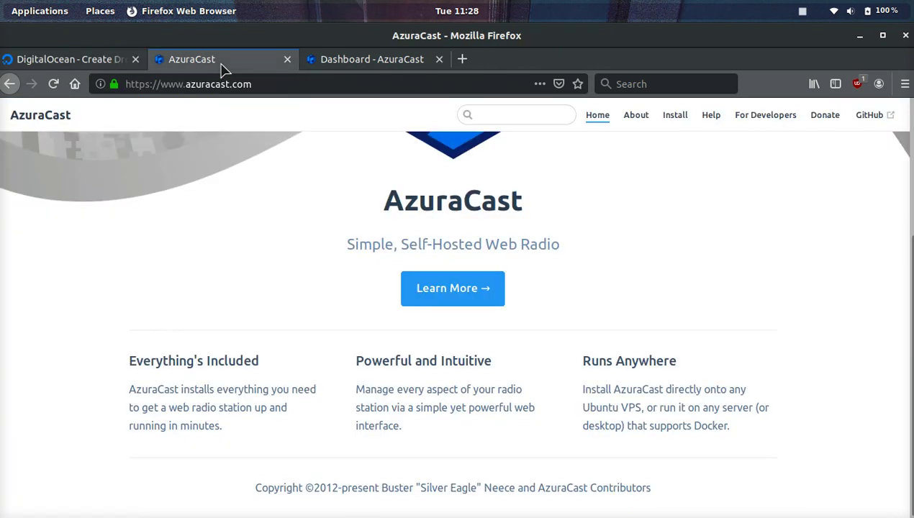
left_click(368, 67)
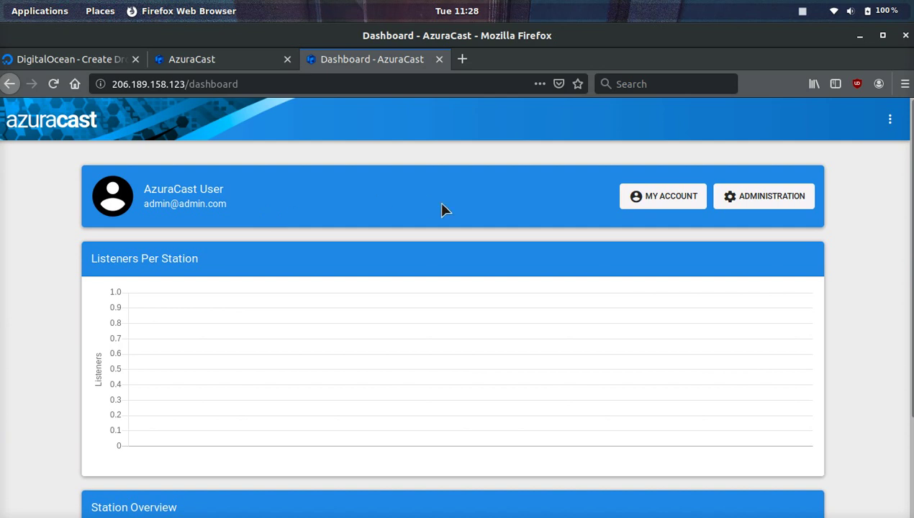
scroll(442, 209, "down", 3)
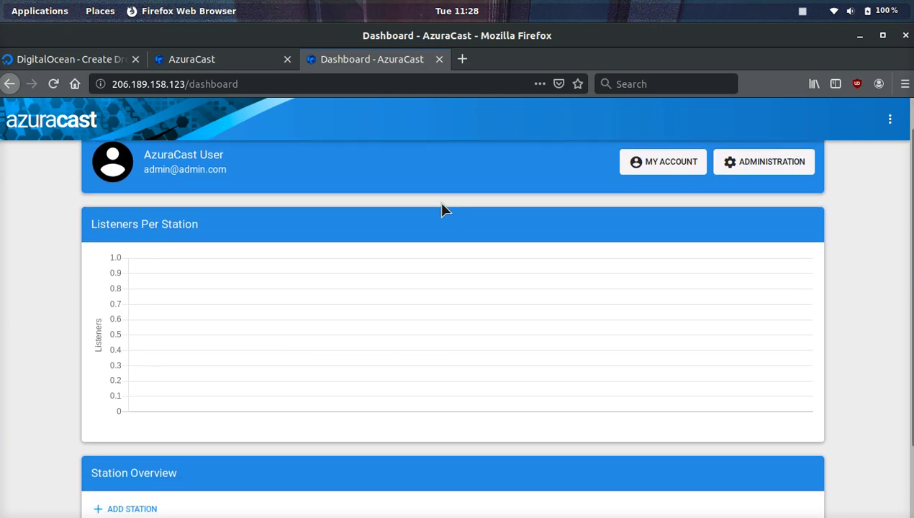
scroll(442, 208, "up", 4)
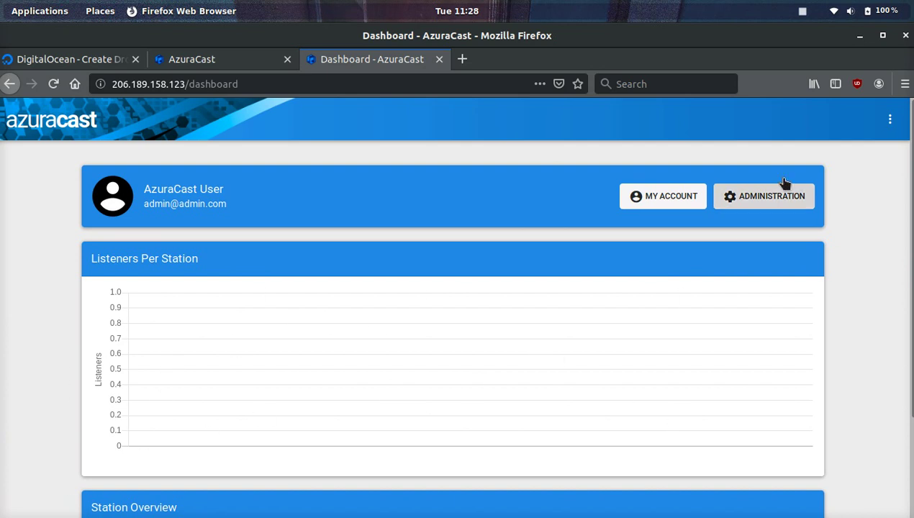
left_click(681, 202)
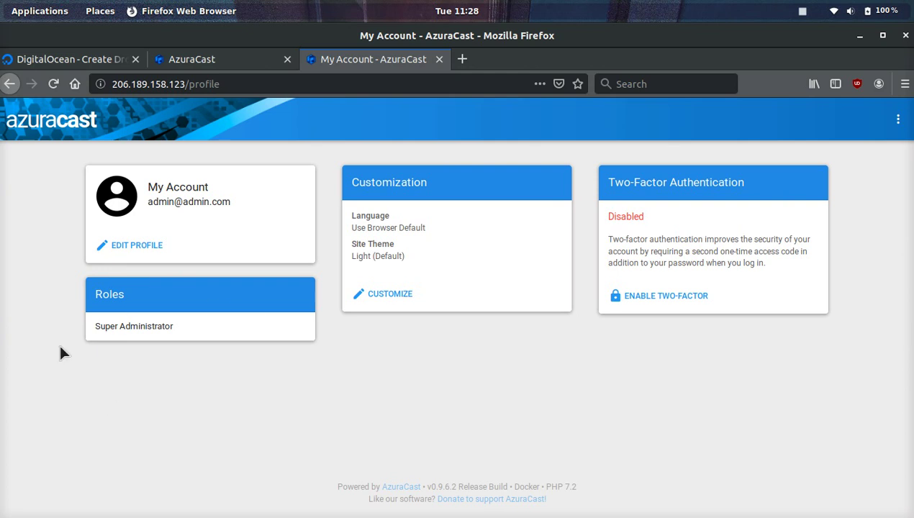
left_click(386, 295)
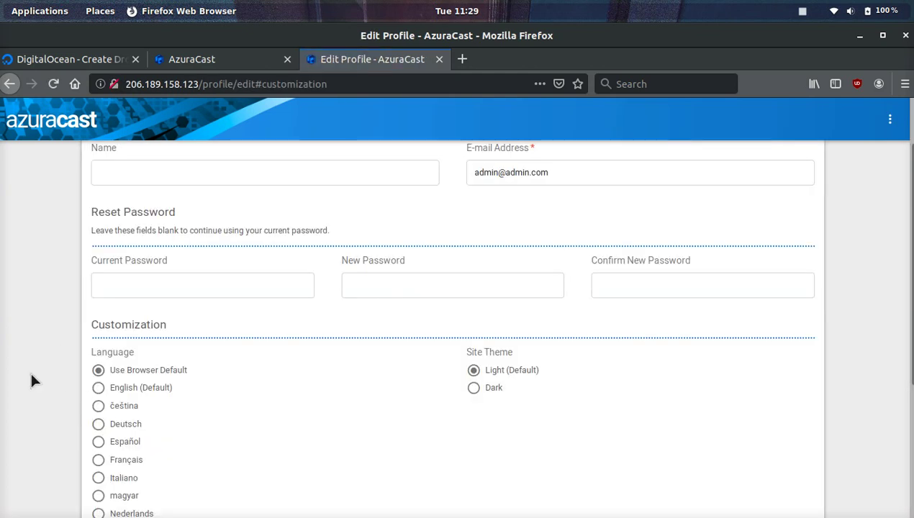
scroll(30, 369, "down", 3)
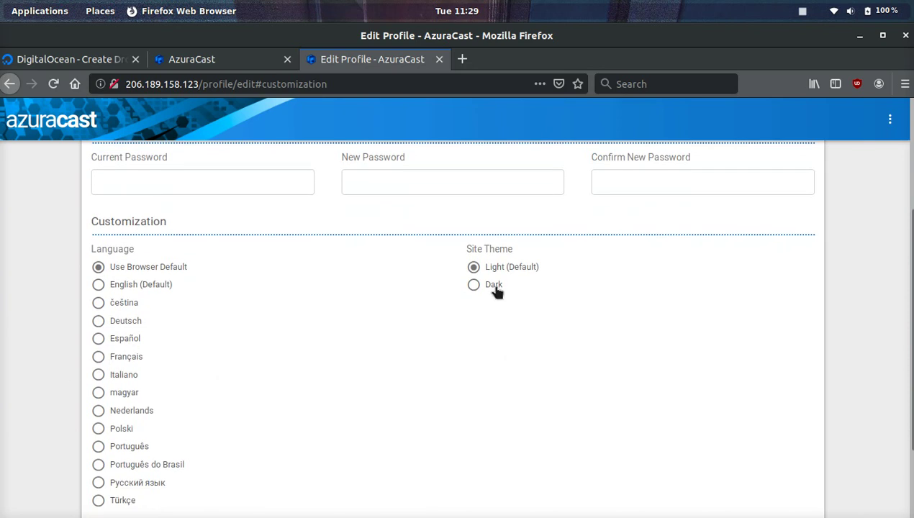
left_click(497, 288)
scroll(822, 483, "down", 3)
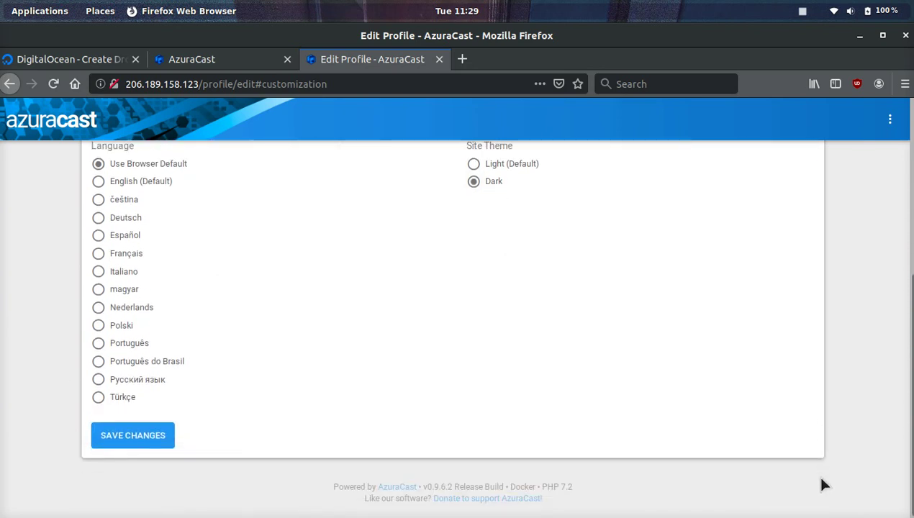
left_click(123, 434)
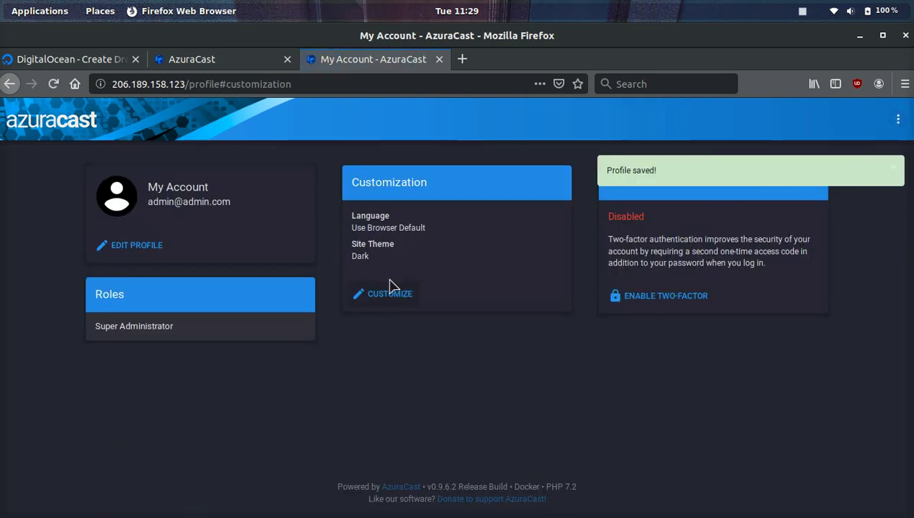
left_click(898, 119)
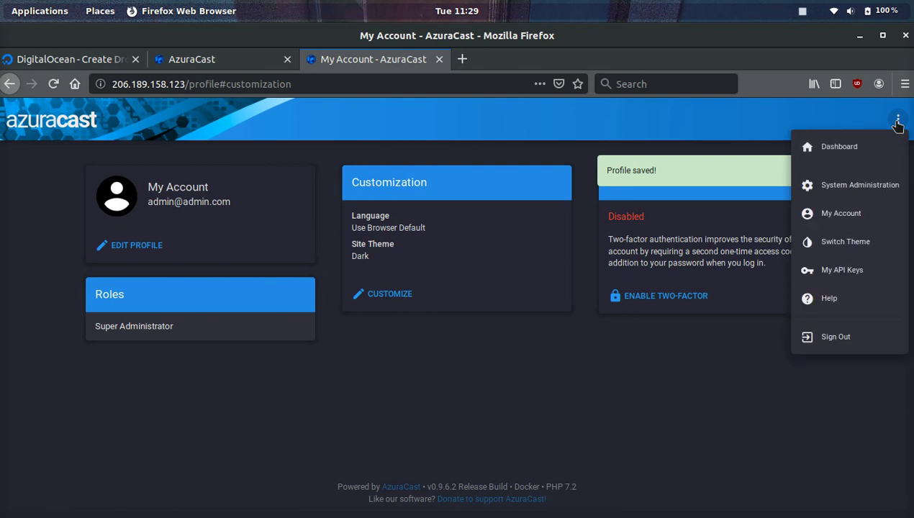
left_click(852, 242)
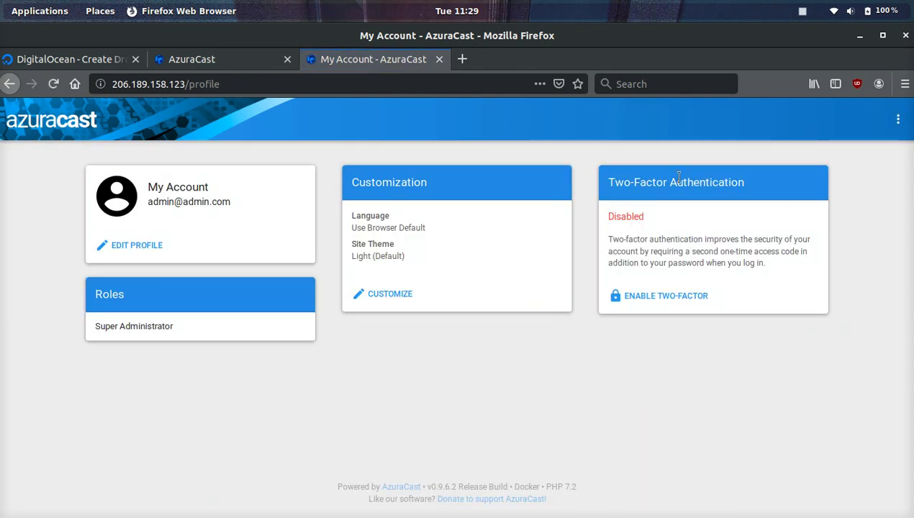
Go to System Administration and view the API Keys list, then return to the overview.
left_click(898, 119)
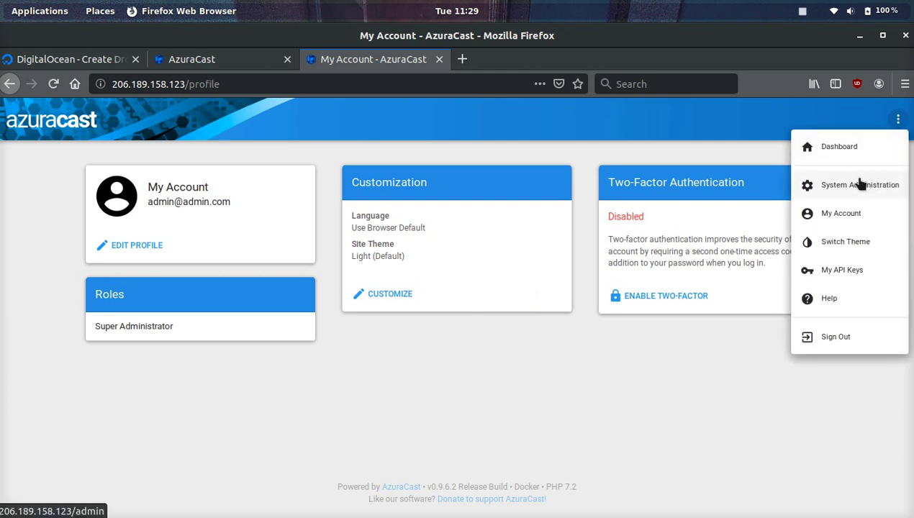
left_click(860, 185)
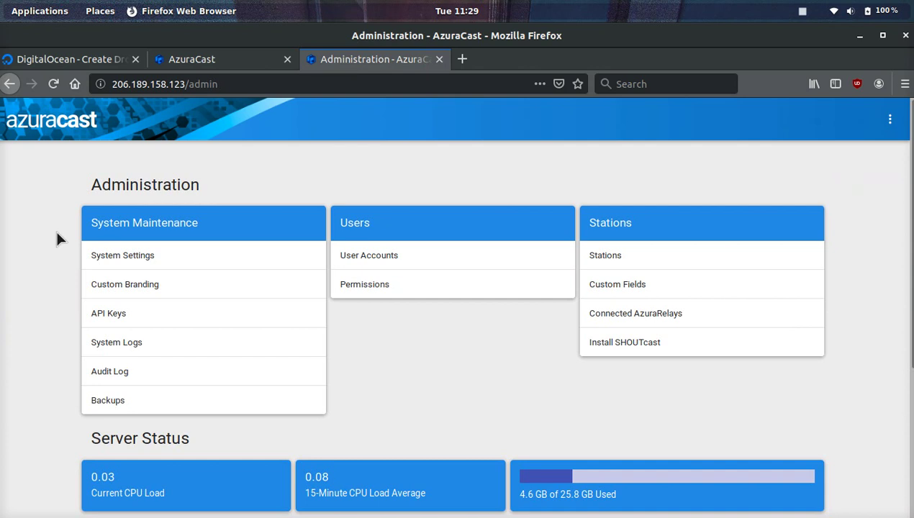
scroll(58, 237, "down", 2)
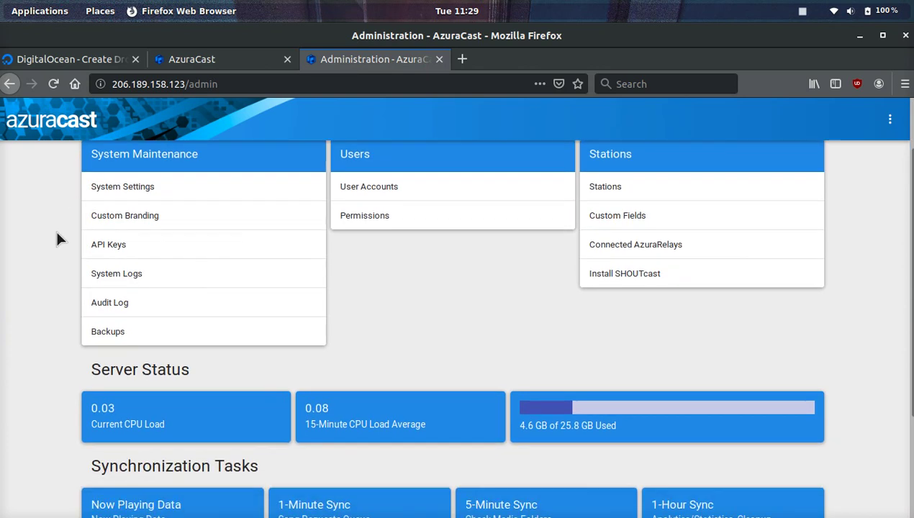
left_click(112, 247)
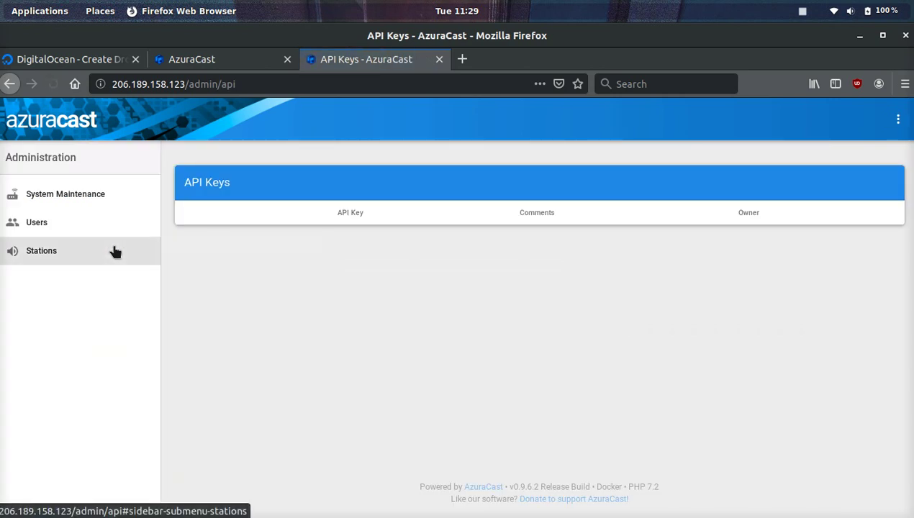
left_click(10, 84)
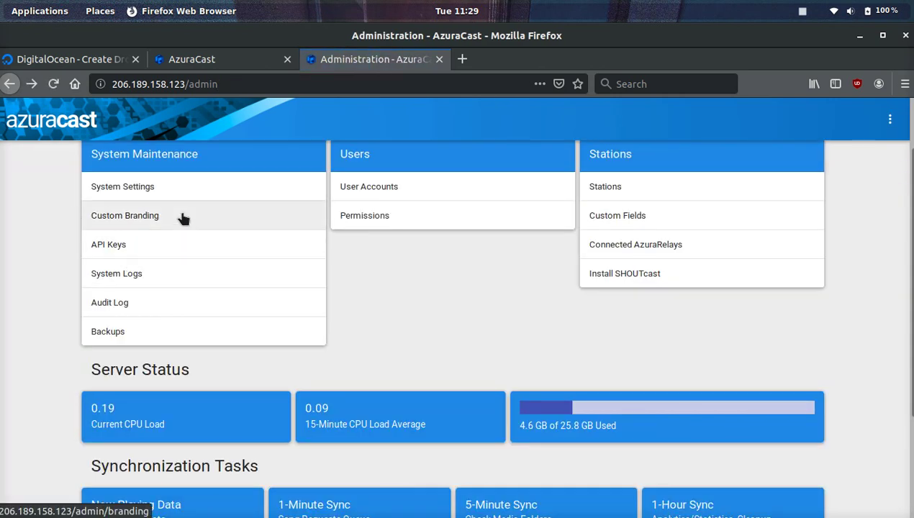
Review Custom Branding: Light (Default) public theme and empty custom CSS/JS fields.
left_click(144, 216)
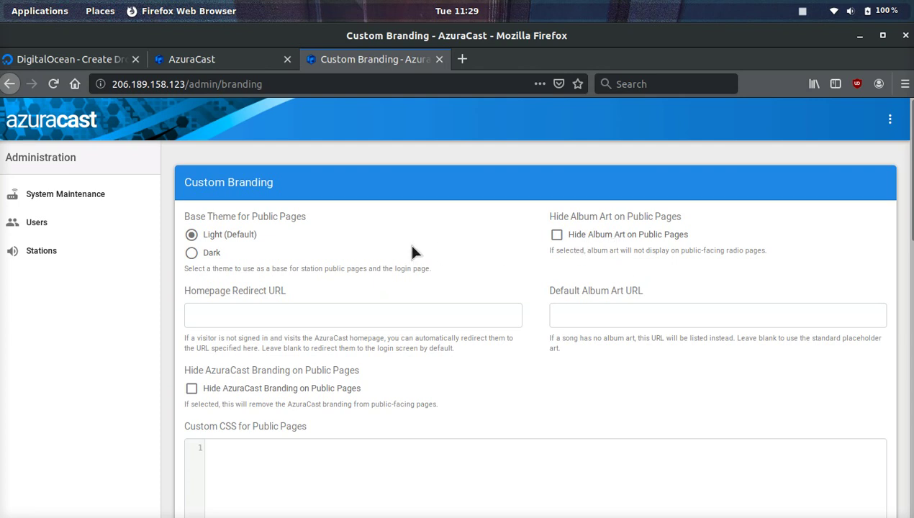
scroll(596, 281, "down", 5)
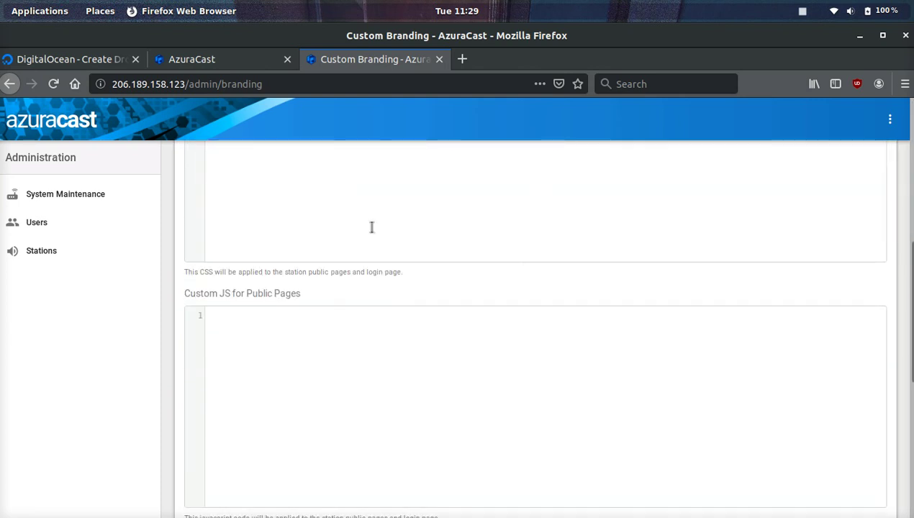
scroll(372, 227, "up", 4)
scroll(372, 230, "down", 5)
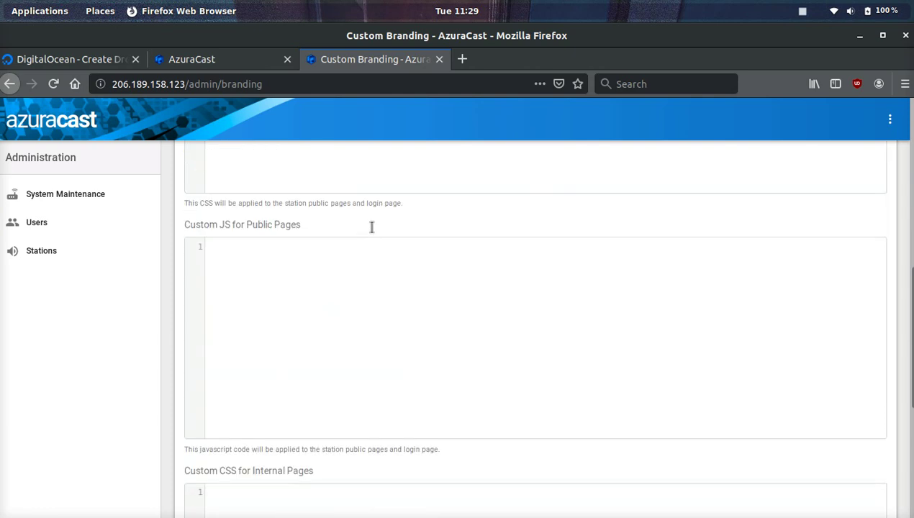
View the system logs page and return to the Administration overview.
left_click(10, 83)
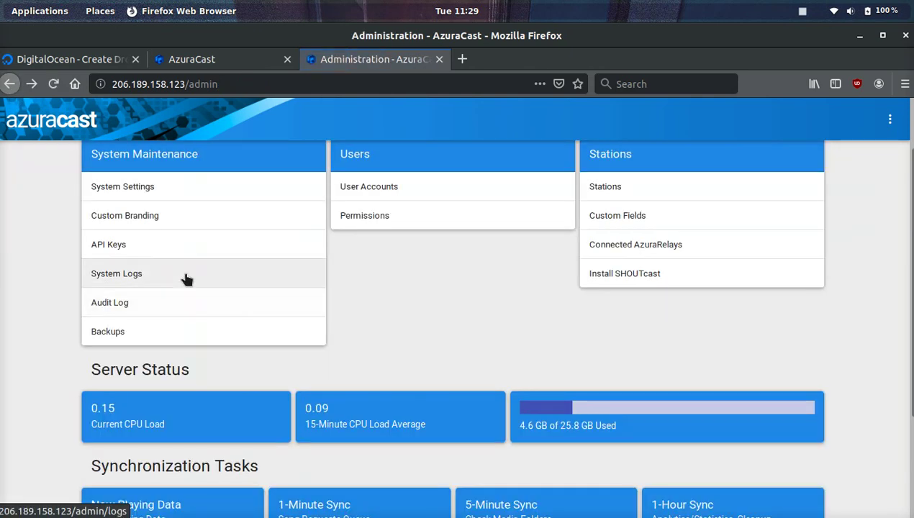
left_click(185, 279)
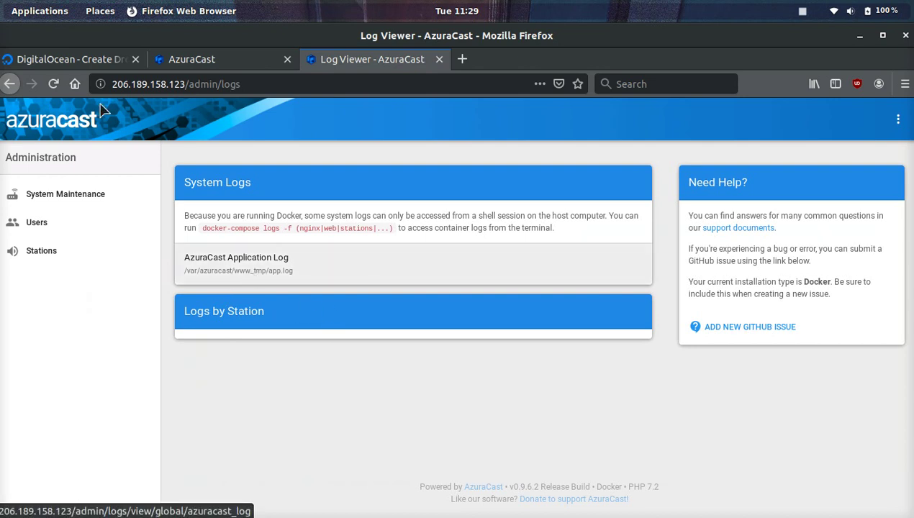
left_click(10, 83)
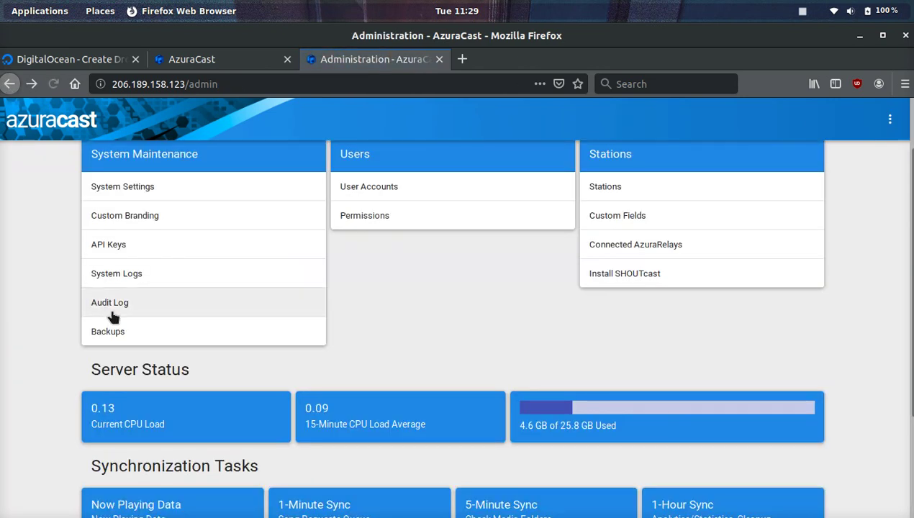
Check the audit log, keeping the Last 14 Days range, then go back to Administration.
left_click(139, 301)
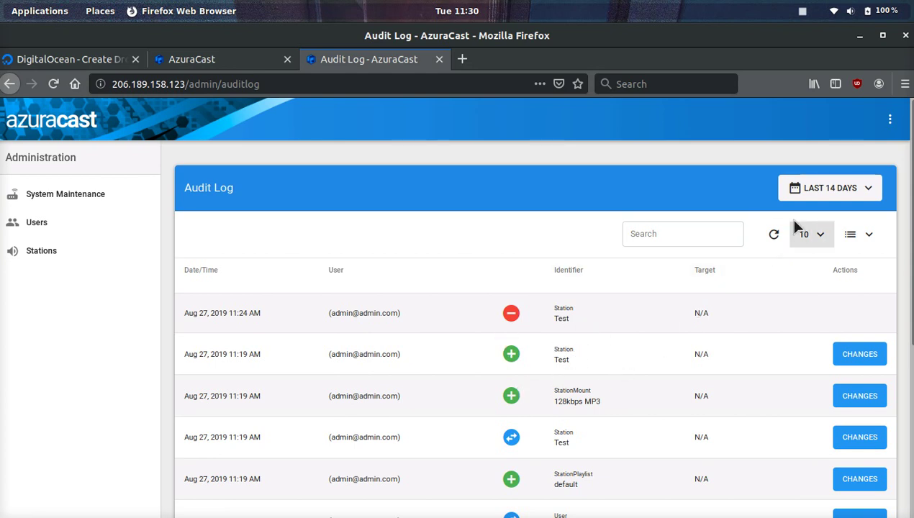
left_click(839, 189)
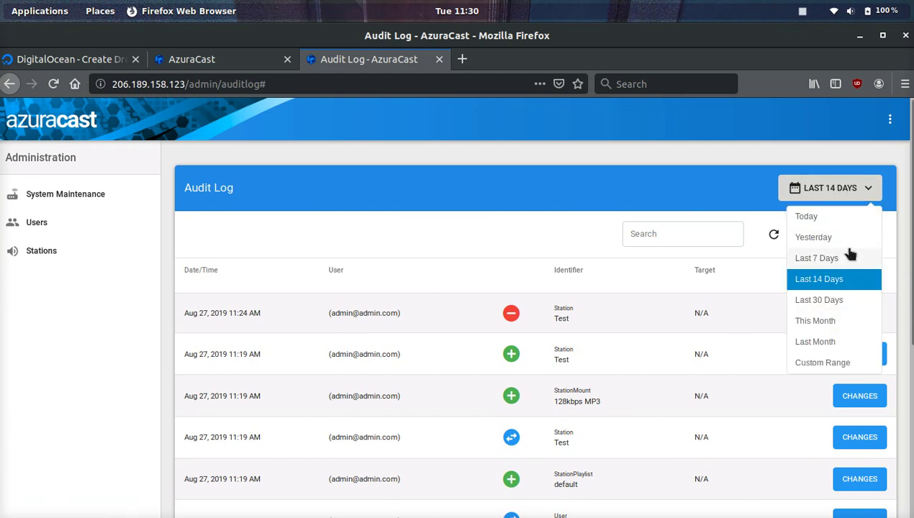
left_click(589, 242)
left_click(9, 83)
left_click(9, 84)
left_click(208, 331)
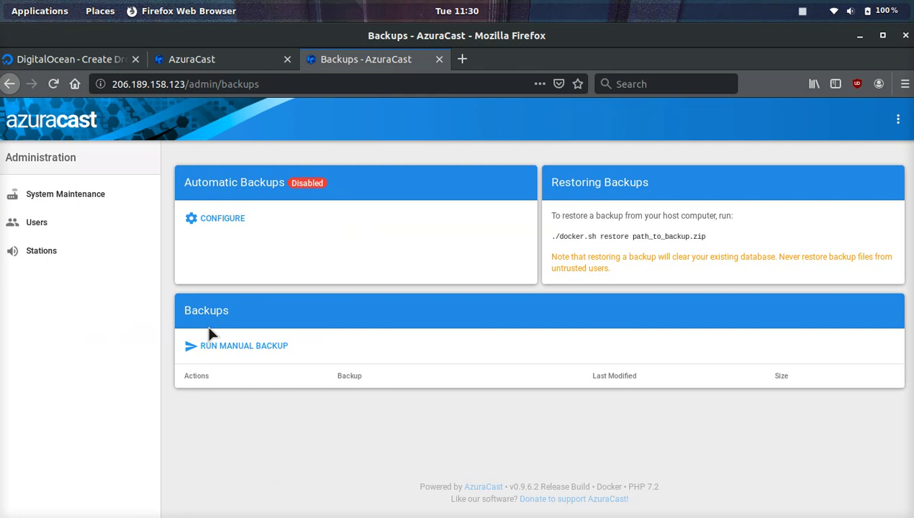
left_click(240, 220)
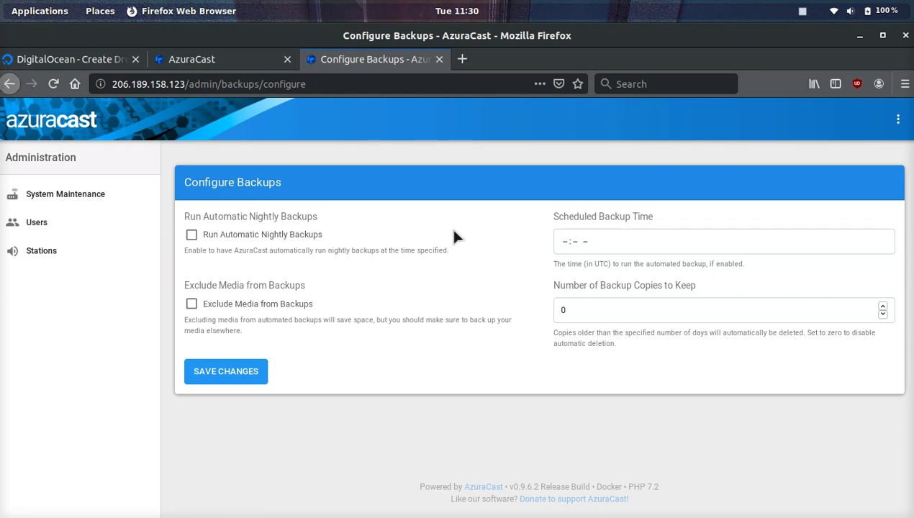
left_click(9, 84)
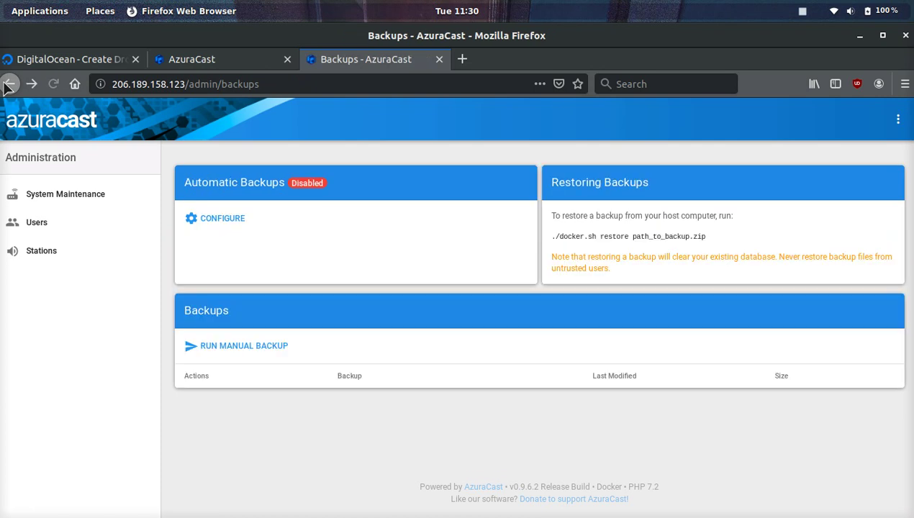
left_click(9, 85)
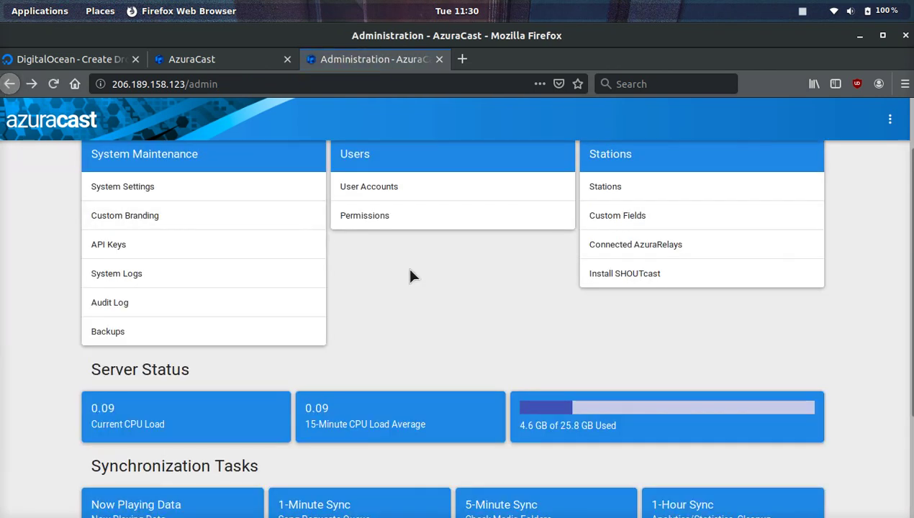
Review System Settings: 60-day playback history, Full listener analytics, Release Only update checks.
left_click(216, 192)
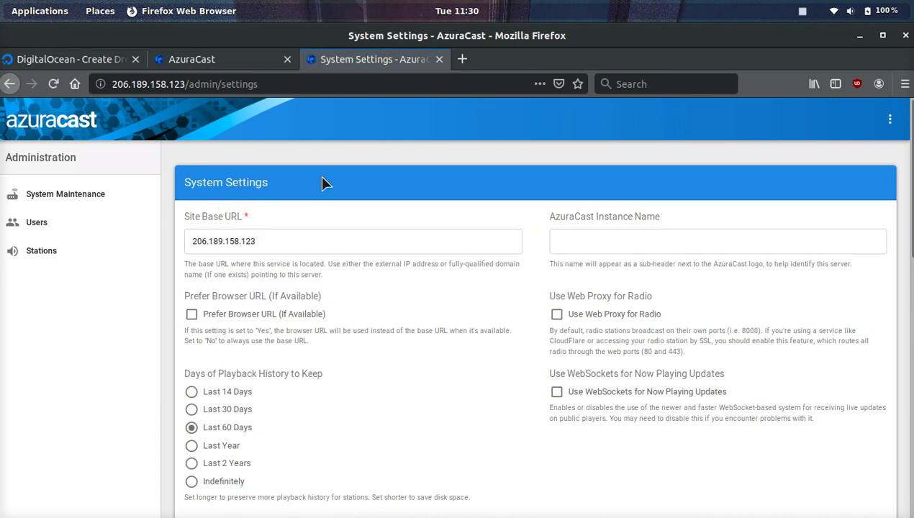
scroll(322, 183, "down", 3)
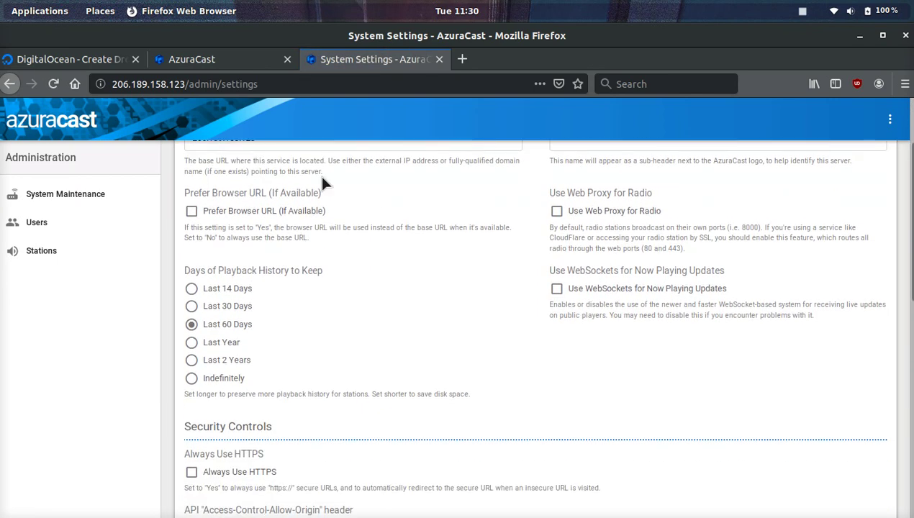
scroll(322, 183, "up", 2)
scroll(664, 229, "down", 3)
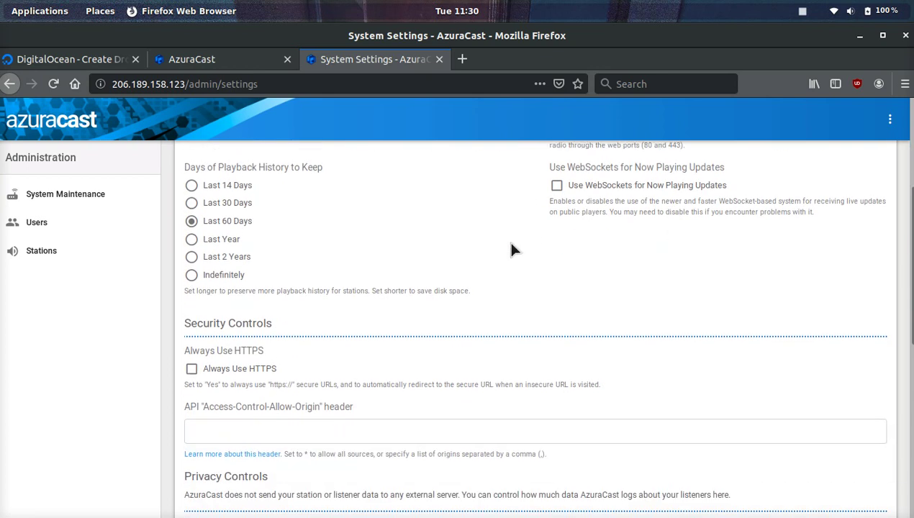
scroll(511, 249, "down", 4)
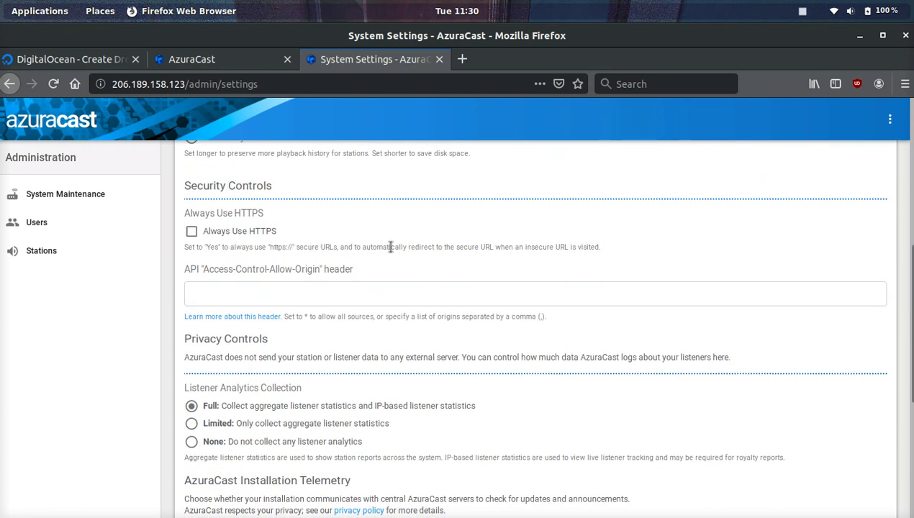
scroll(392, 248, "down", 8)
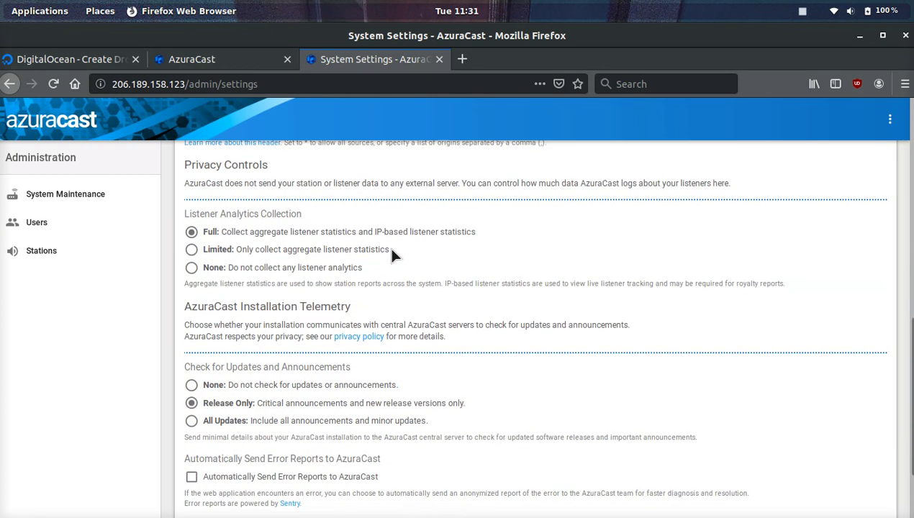
Open User Accounts, start a Super Administrator user, then leave the form without saving.
left_click(9, 83)
left_click(435, 190)
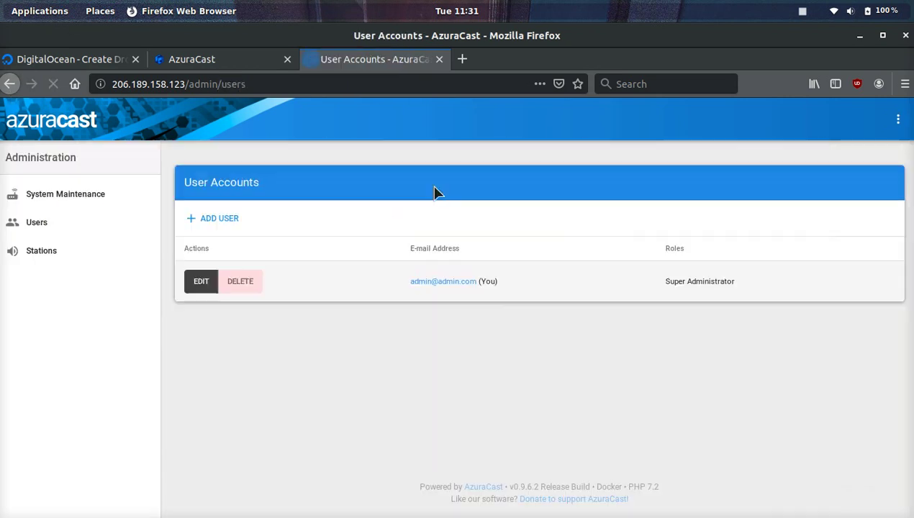
left_click(220, 224)
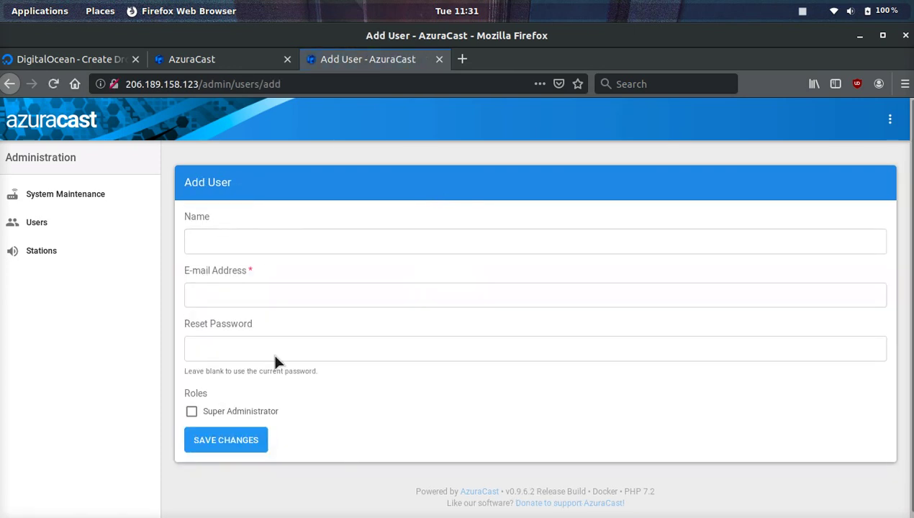
left_click(220, 414)
left_click(10, 84)
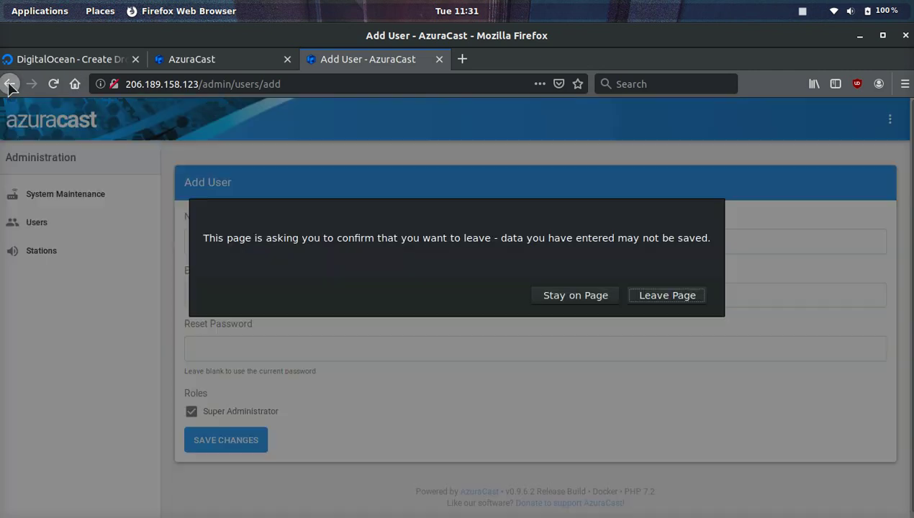
left_click(667, 295)
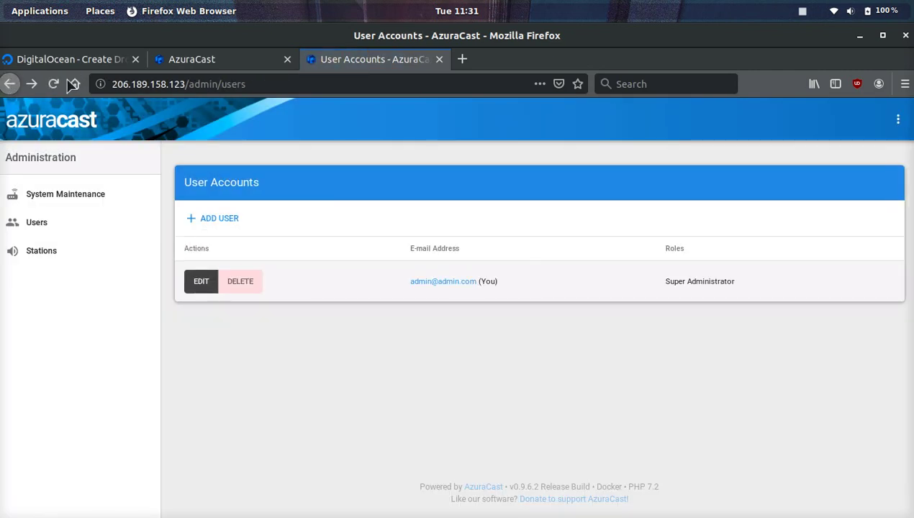
Start a new permission role named 'editor'.
left_click(4, 90)
left_click(373, 215)
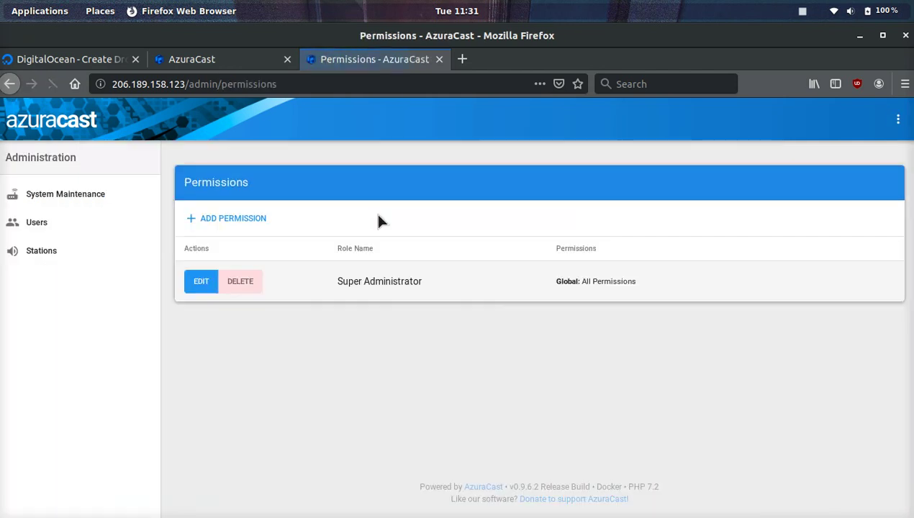
left_click(235, 223)
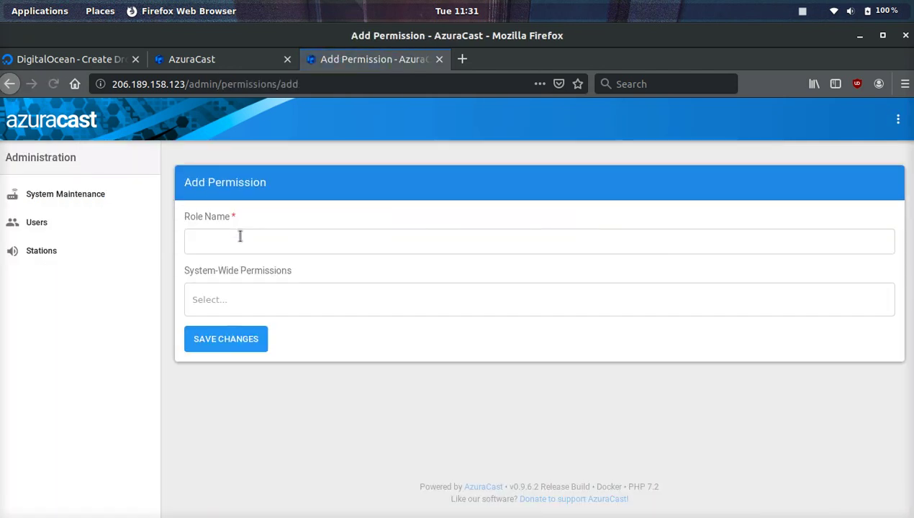
left_click(262, 241)
type("editor")
Grant the role View System Logs and View Administration Page, and save it.
key("Tab")
key("Down")
key("Down")
key("Down")
key("Down")
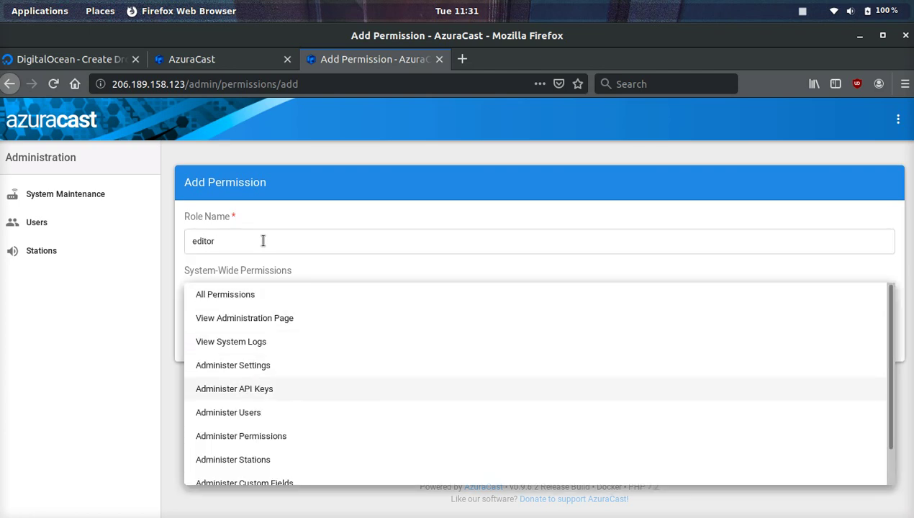
left_click(259, 343)
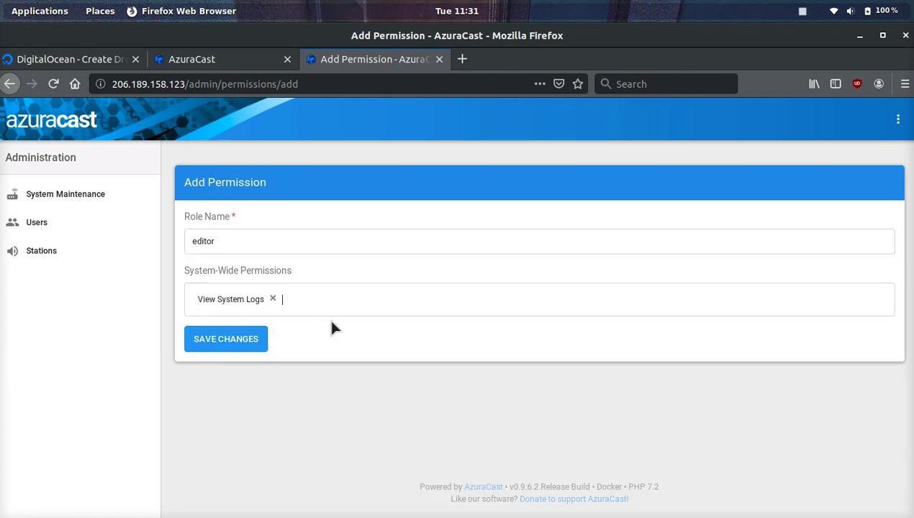
type("q")
key("BackSpace")
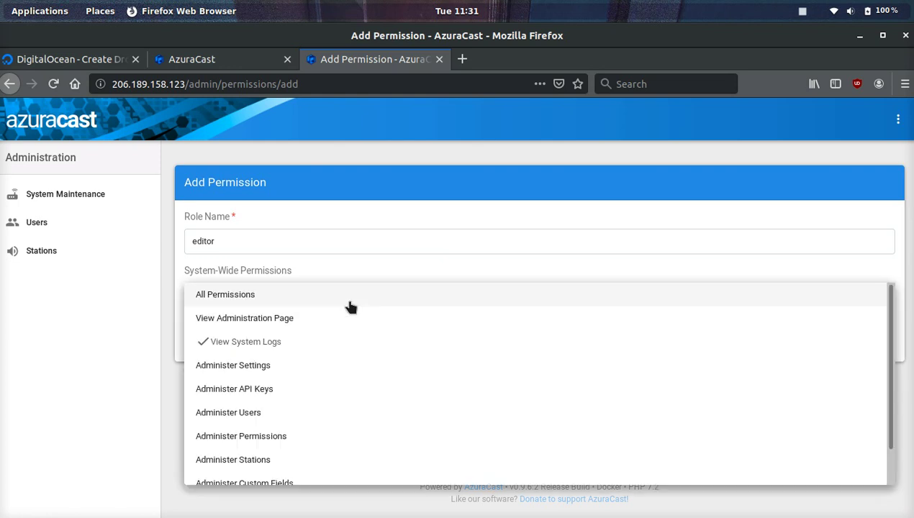
left_click(297, 321)
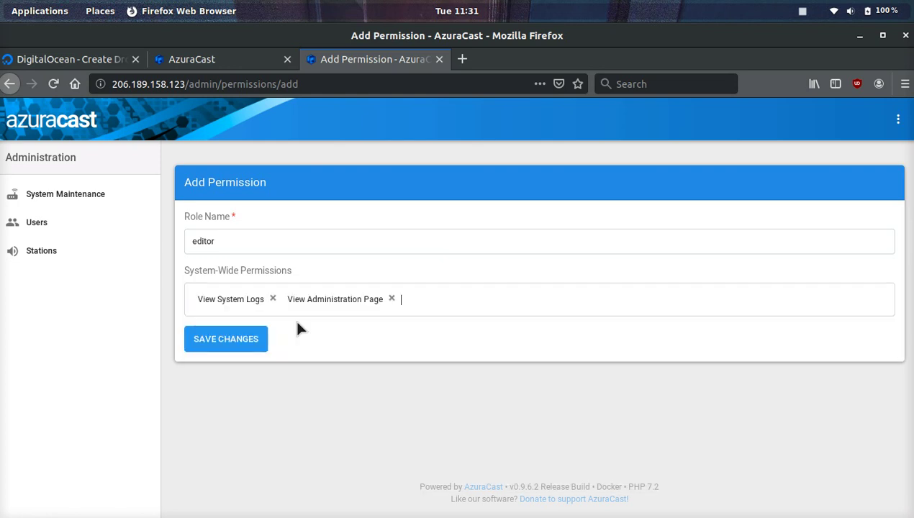
left_click(227, 341)
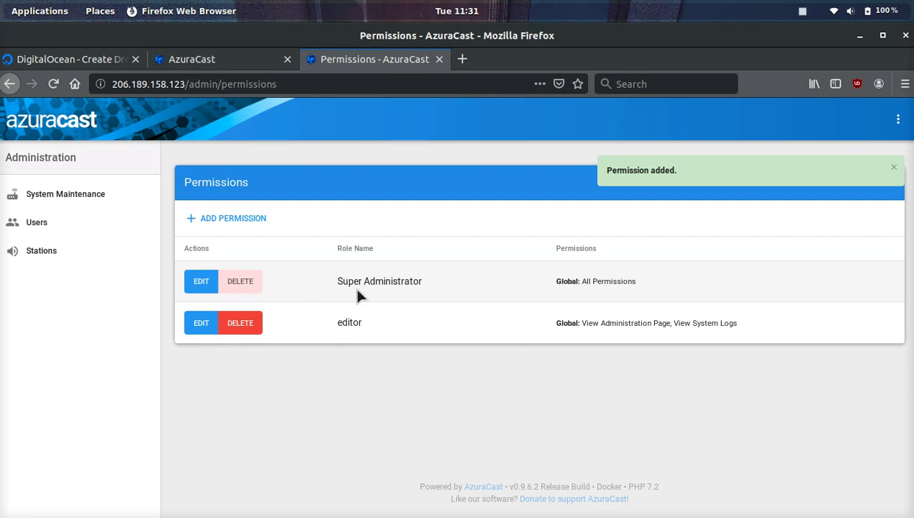
left_click(98, 200)
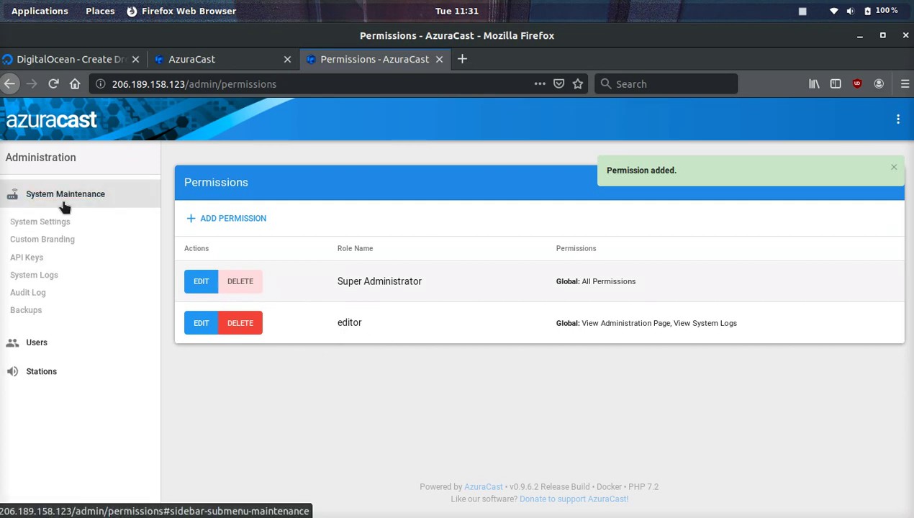
Return to the Administration dashboard and open the Stations management page.
left_click(10, 85)
left_click(10, 84)
left_click(10, 84)
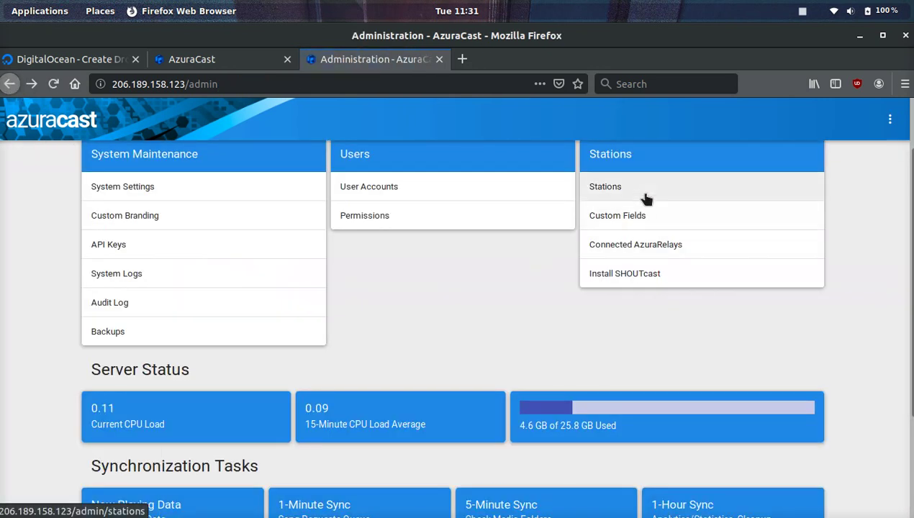
scroll(721, 248, "down", 4)
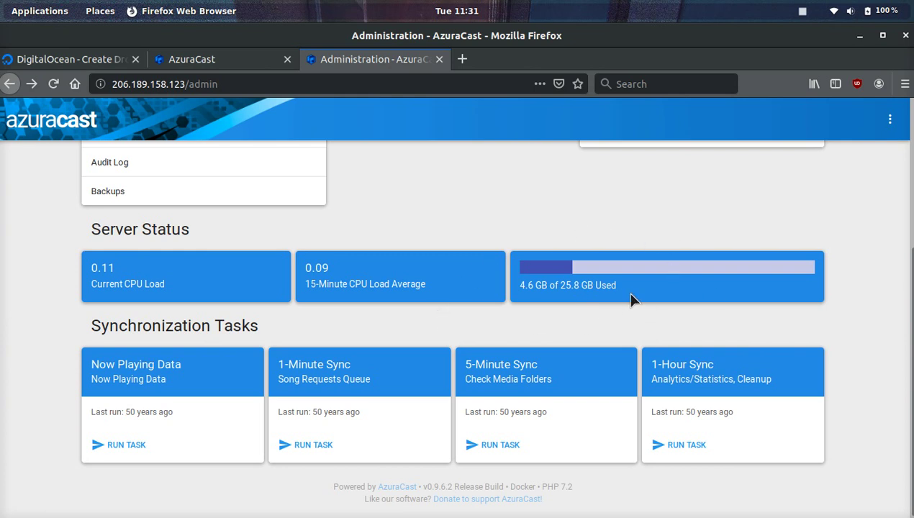
scroll(630, 300, "up", 3)
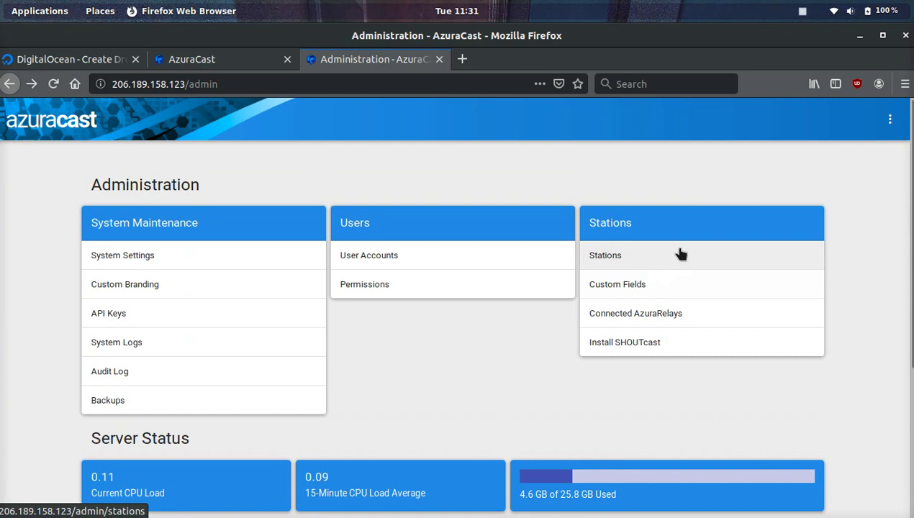
left_click(680, 257)
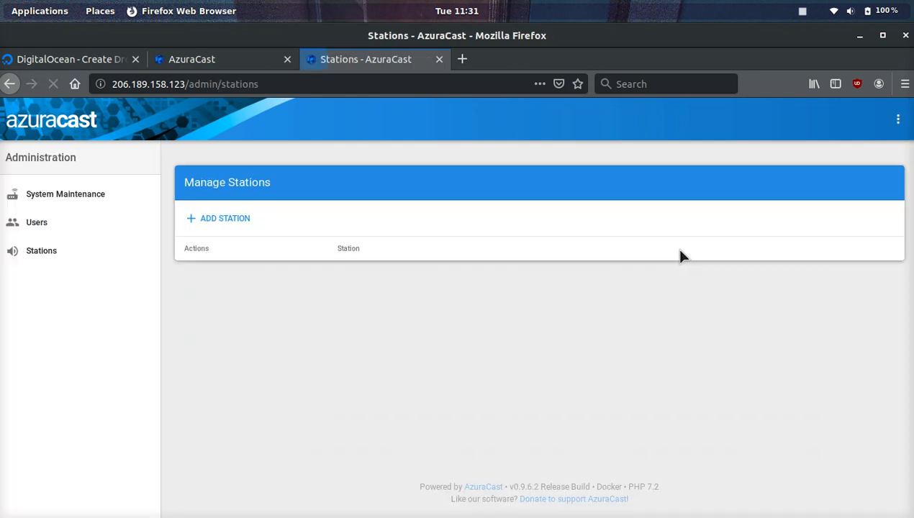
Start a new station named 'The best radio station in the world'.
left_click(231, 225)
left_click(293, 269)
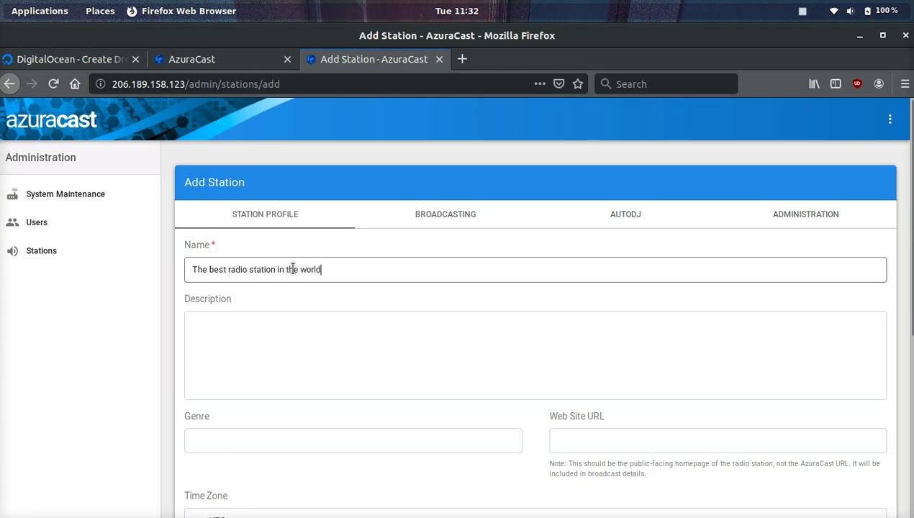
scroll(425, 244, "down", 2)
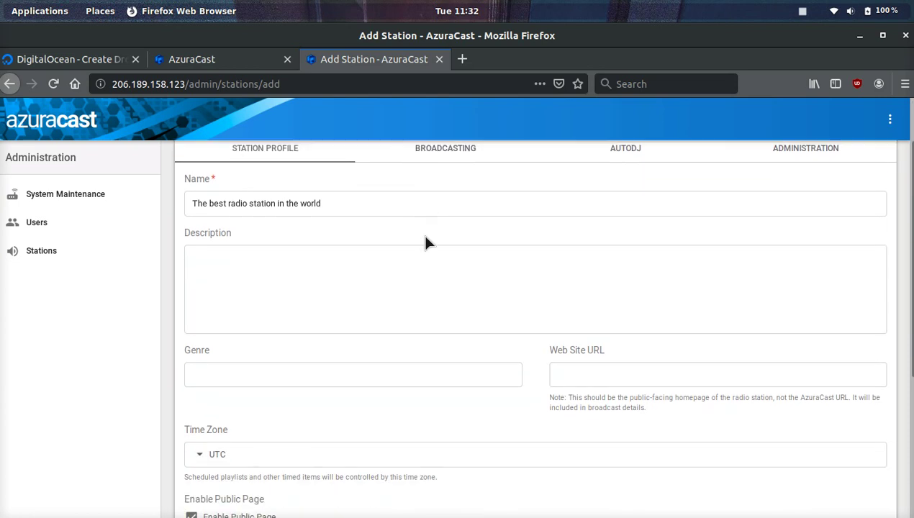
Give the station the description 'Awesome music' and return to the top of the form.
left_click(337, 313)
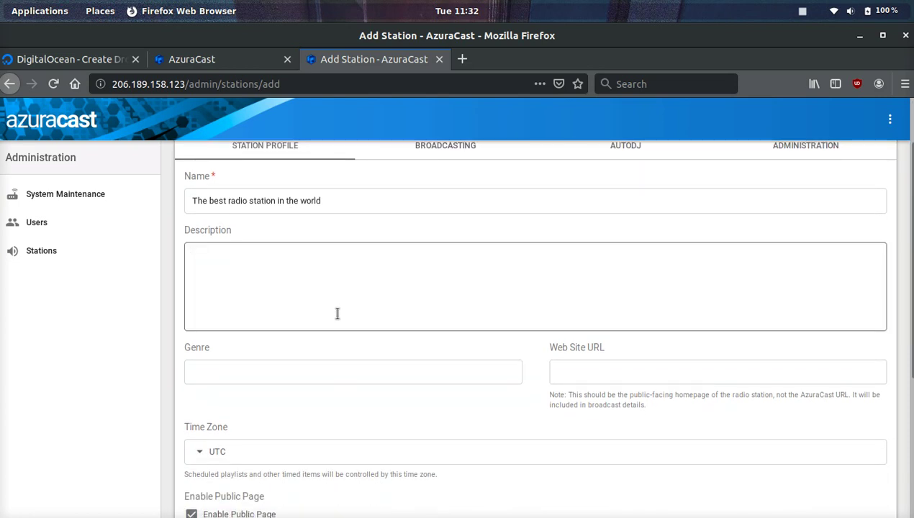
type("Awesome music")
left_click(486, 429)
scroll(485, 429, "down", 3)
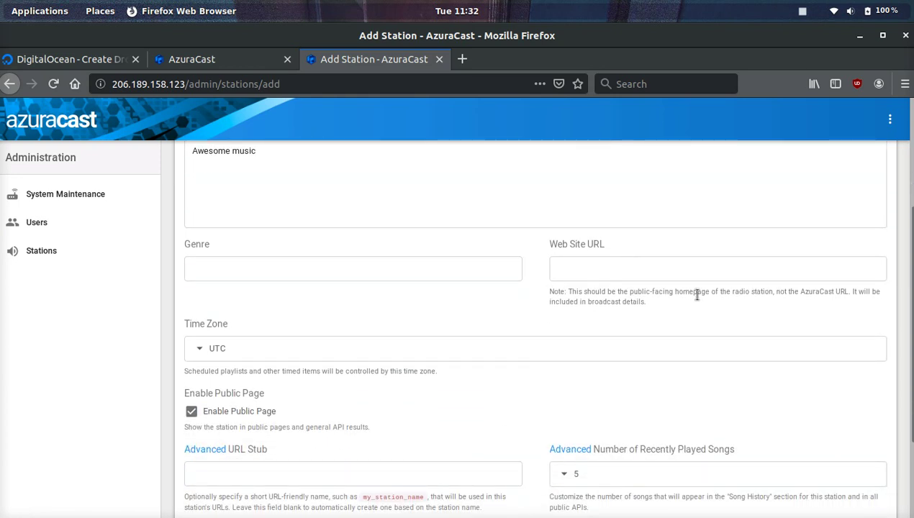
scroll(696, 296, "down", 3)
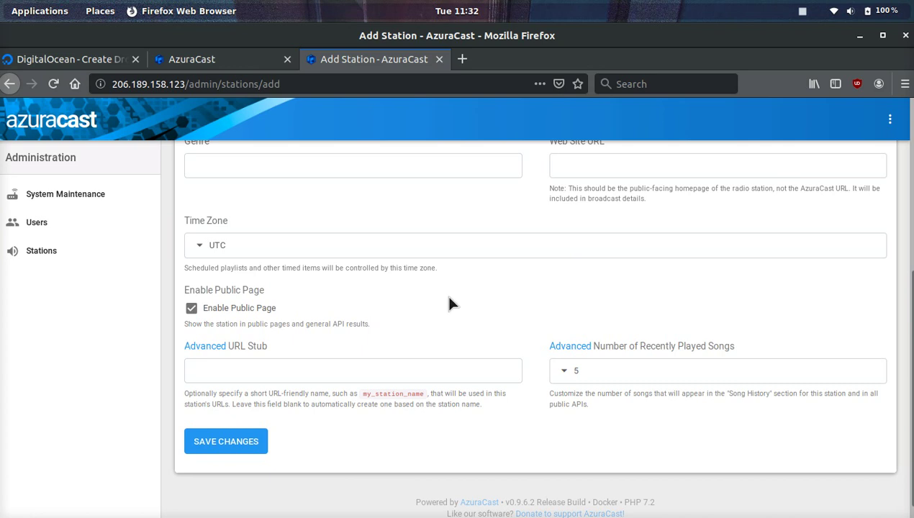
scroll(449, 302, "up", 8)
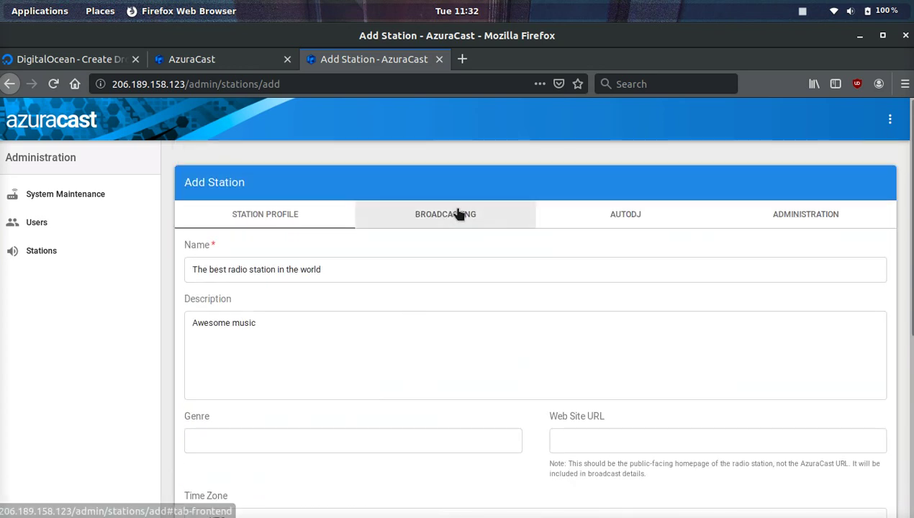
left_click(415, 220)
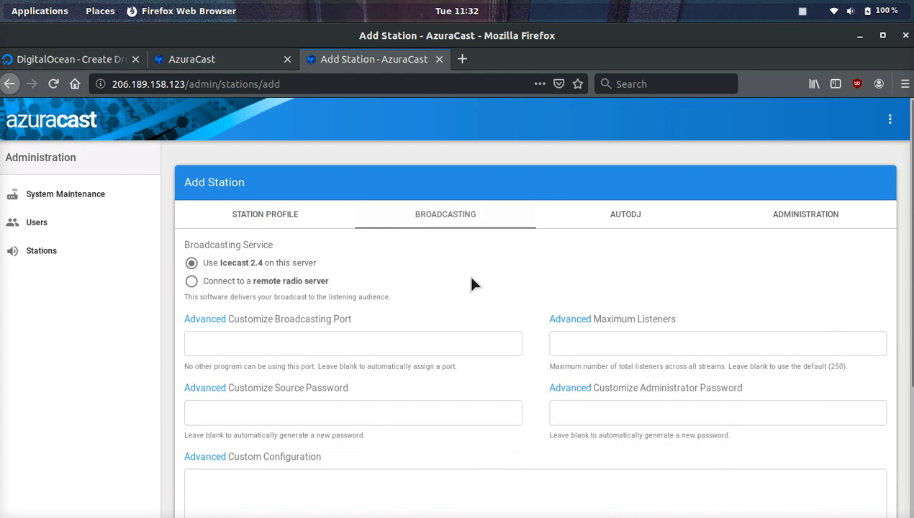
scroll(471, 278, "down", 1)
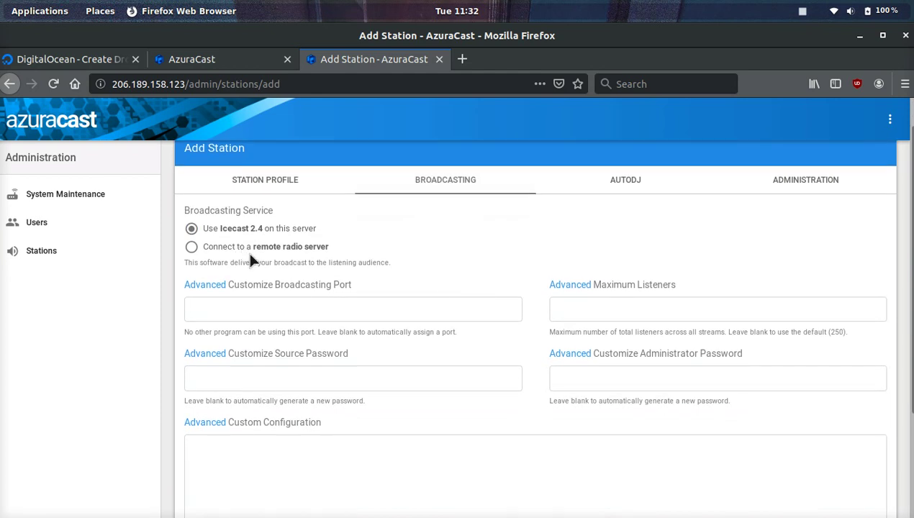
scroll(467, 384, "down", 2)
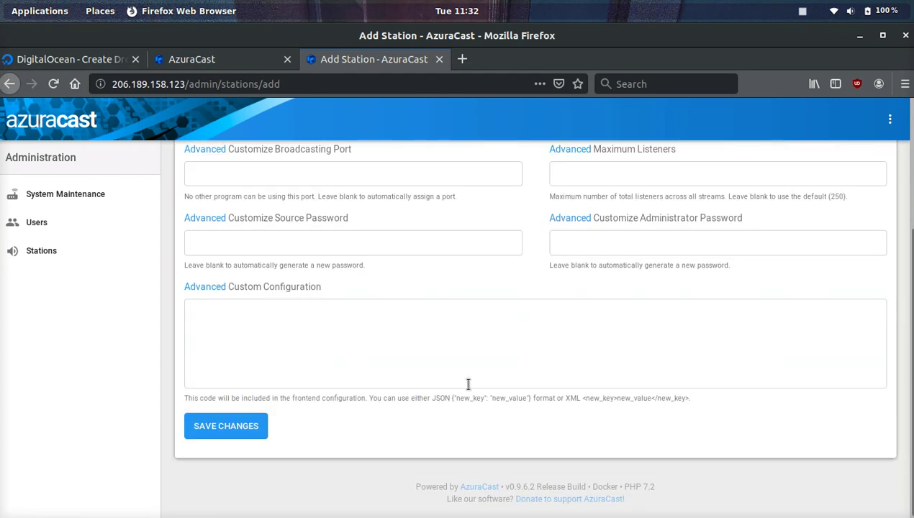
scroll(467, 384, "up", 2)
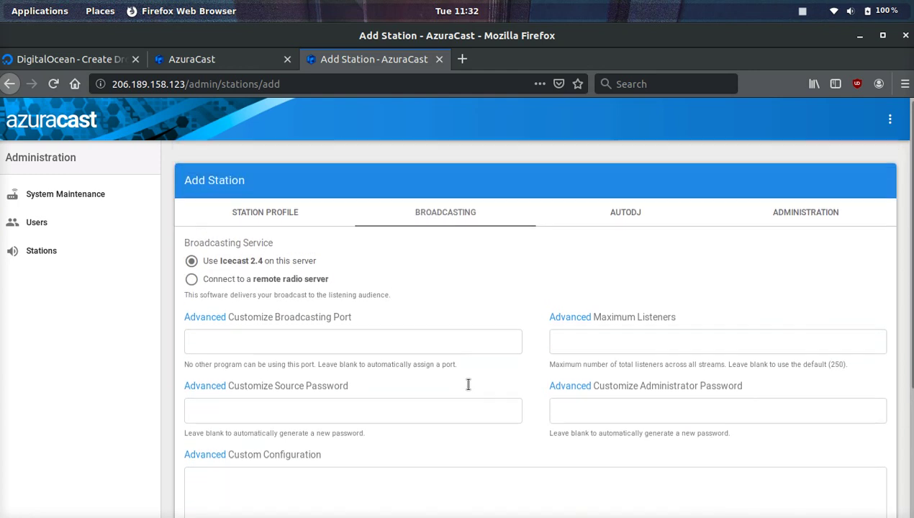
Review the AutoDJ settings: Liquidsoap on this server, Normal Mode crossfading, 2-second duration.
left_click(650, 229)
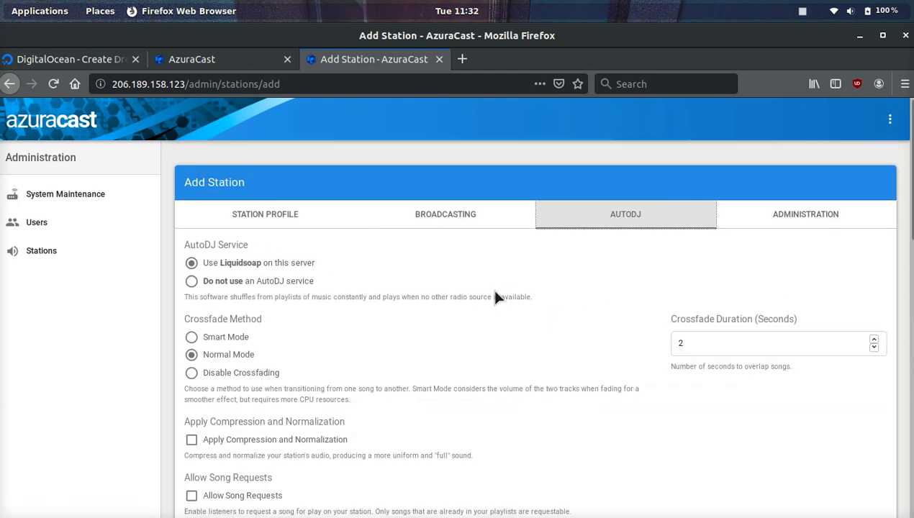
scroll(596, 164, "down", 1)
scroll(596, 164, "down", 1)
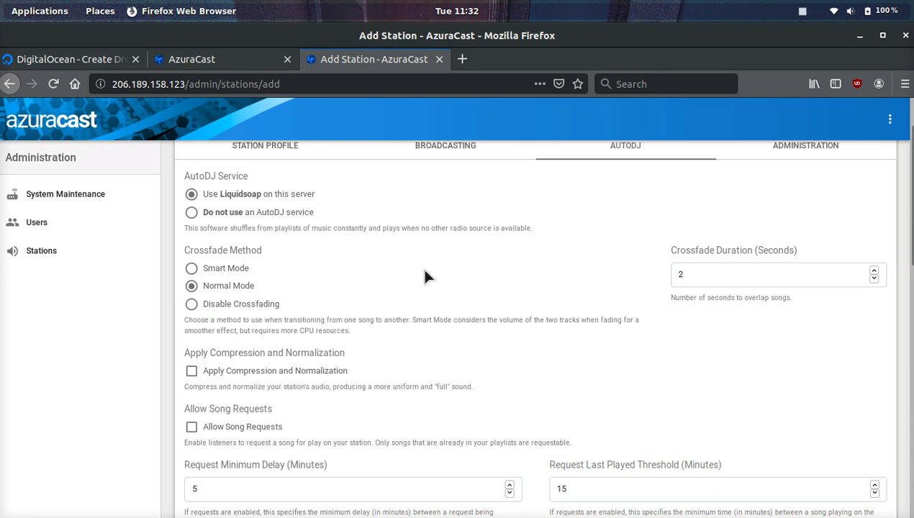
scroll(420, 266, "down", 5)
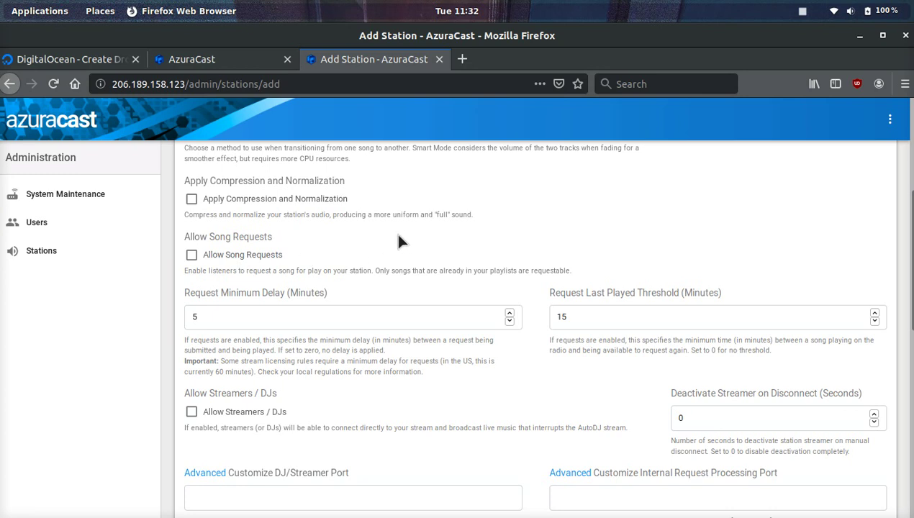
scroll(402, 236, "down", 6)
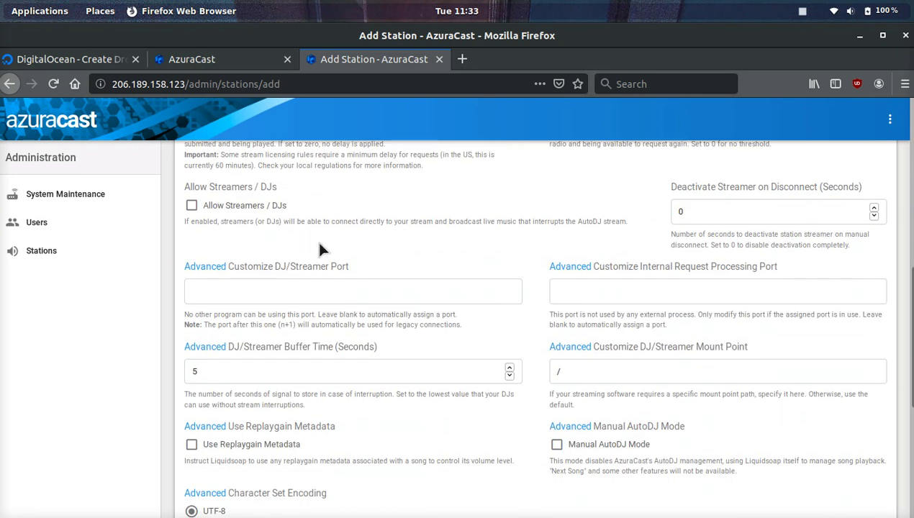
scroll(365, 271, "down", 5)
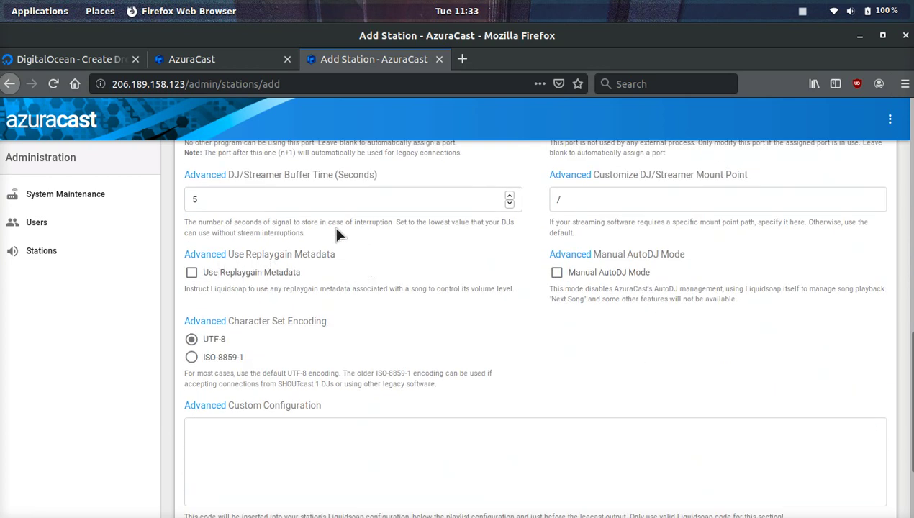
scroll(336, 232, "down", 3)
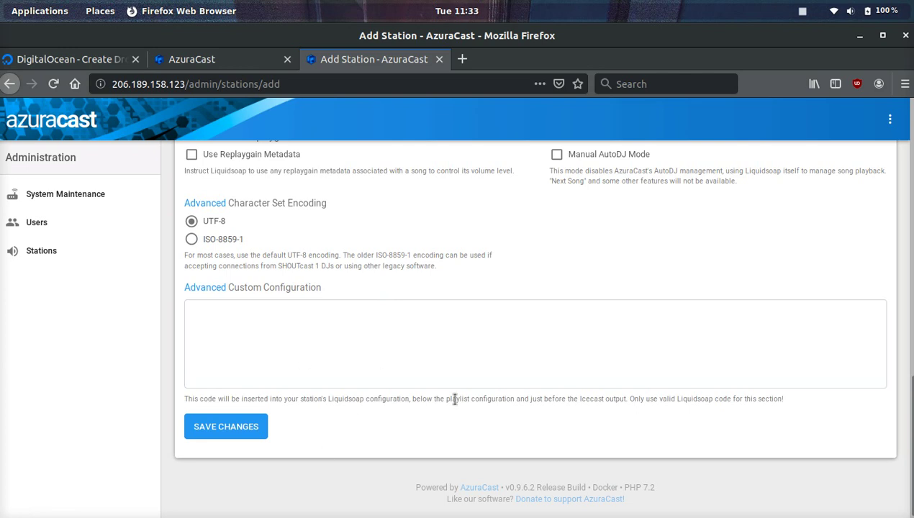
scroll(507, 381, "up", 15)
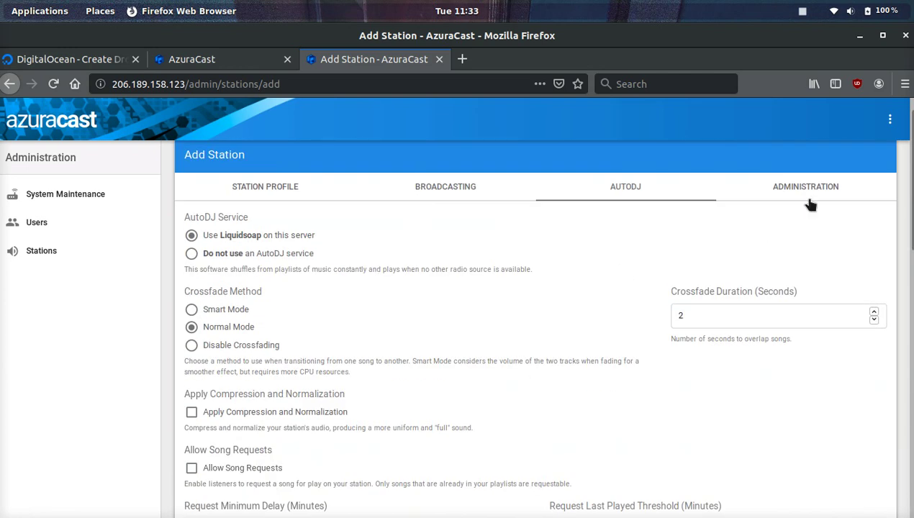
Check the Administration settings, then save to create 'The best radio station in the world'.
left_click(825, 188)
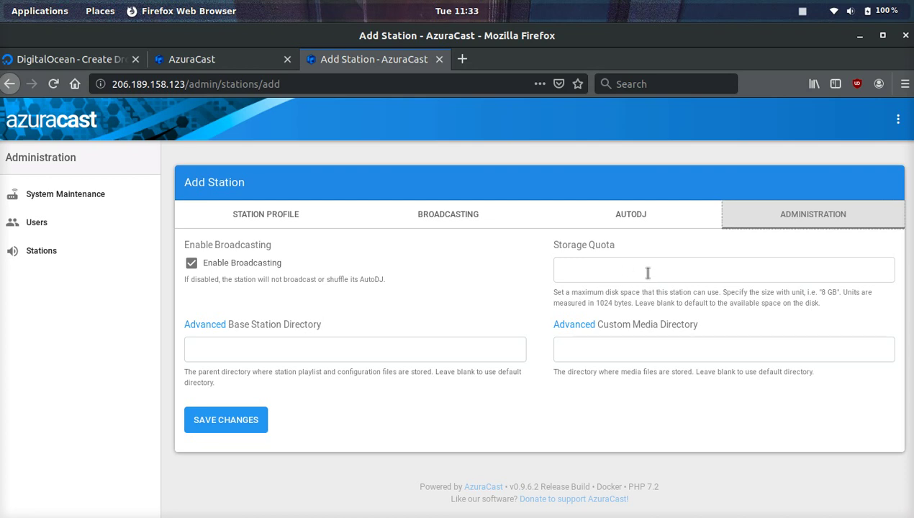
left_click(298, 212)
scroll(389, 187, "down", 5)
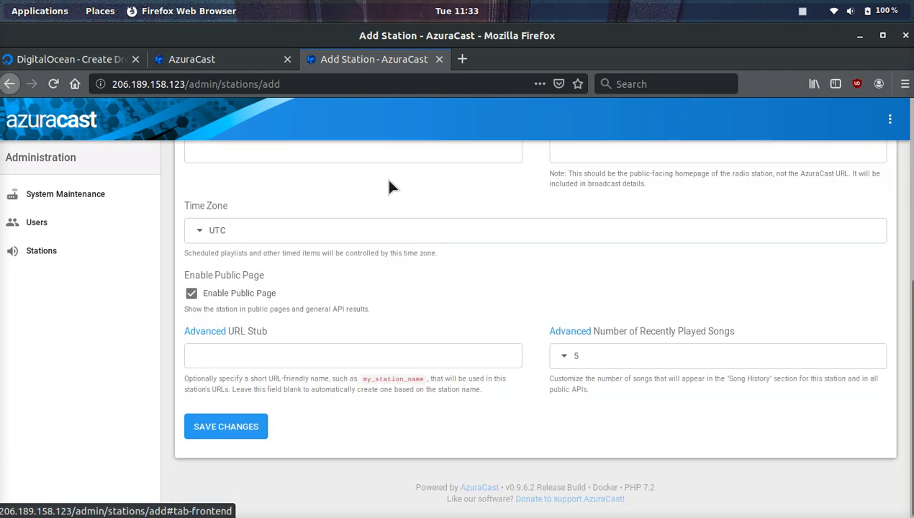
left_click(253, 426)
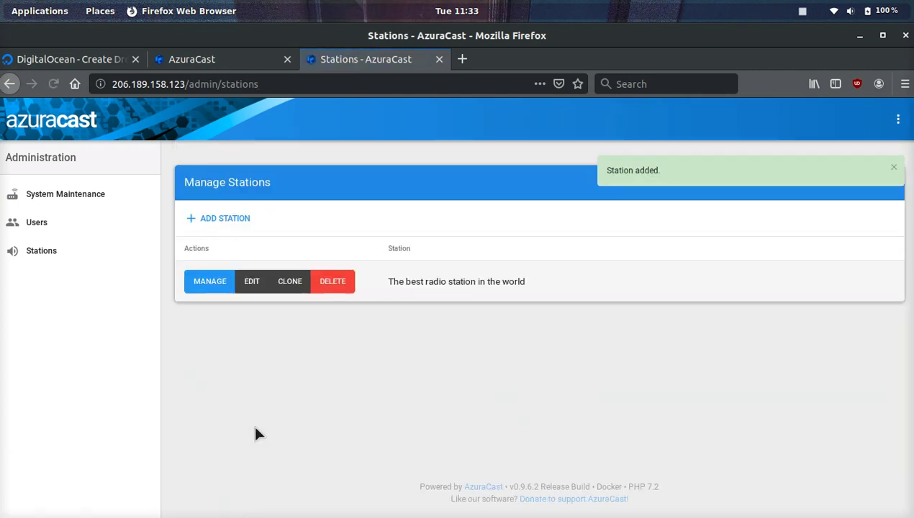
Open the new station's management page and briefly play its 128kbps MP3 stream louder.
left_click(206, 284)
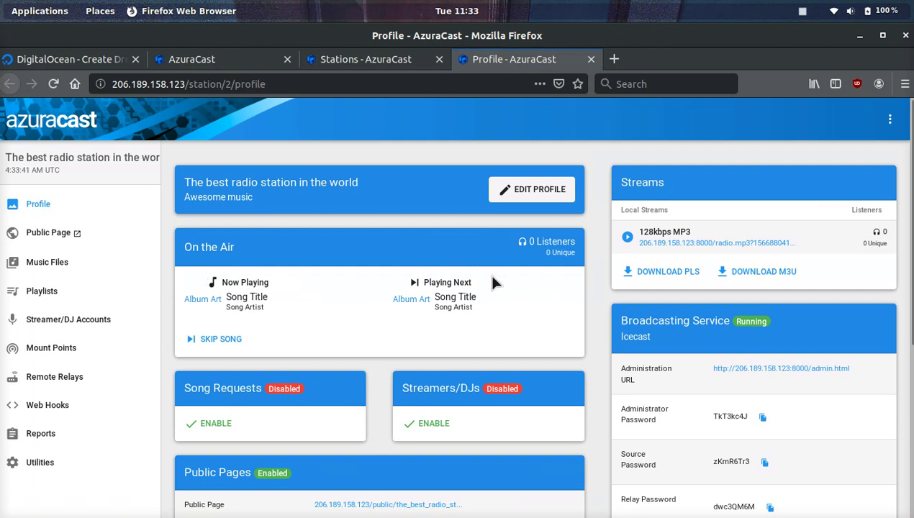
left_click(627, 239)
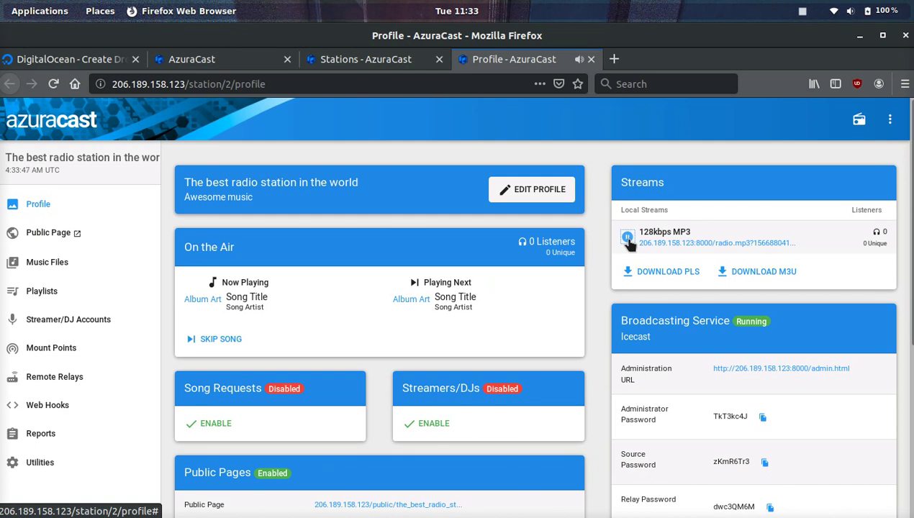
key("XF86AudioRaiseVolume")
key("XF86AudioRaiseVolume")
key("XF86AudioRaiseVolume")
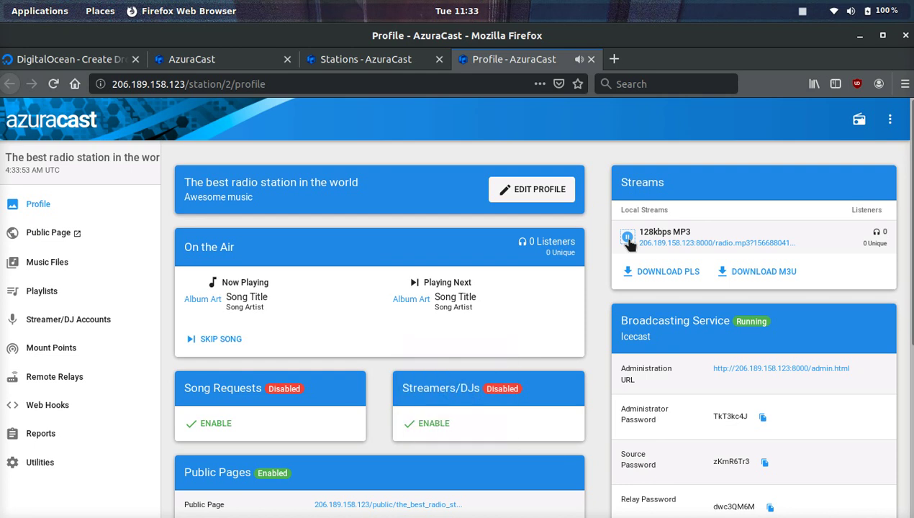
left_click(628, 238)
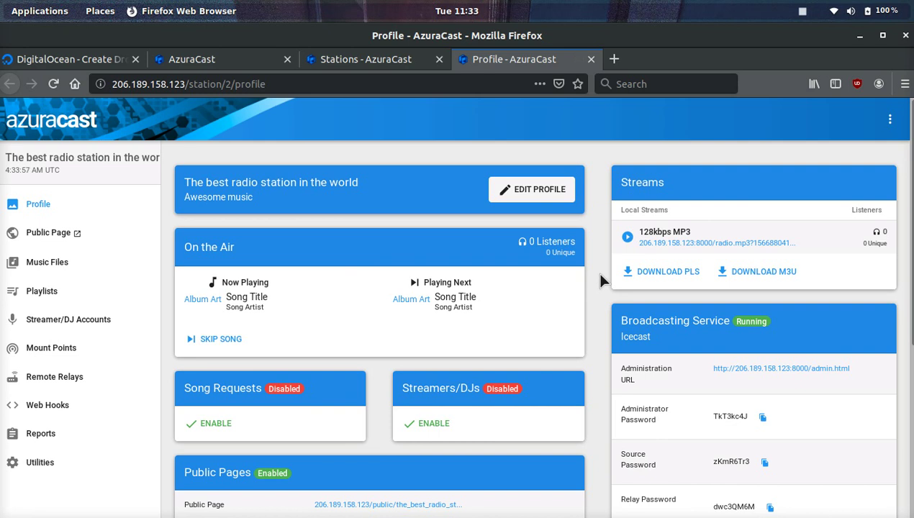
View the station's Public Page in a new tab, then go back to the Profile tab.
scroll(600, 275, "down", 5)
scroll(600, 279, "up", 3)
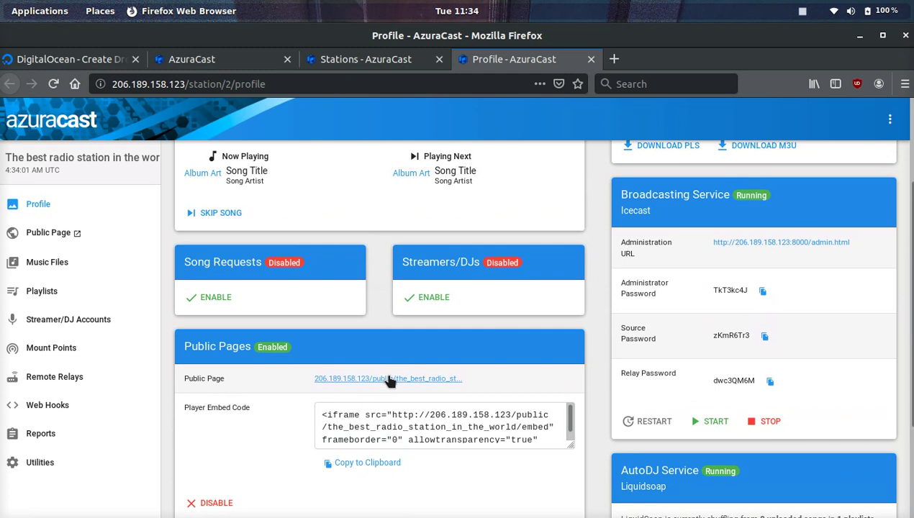
right_click(44, 237)
left_click(56, 243)
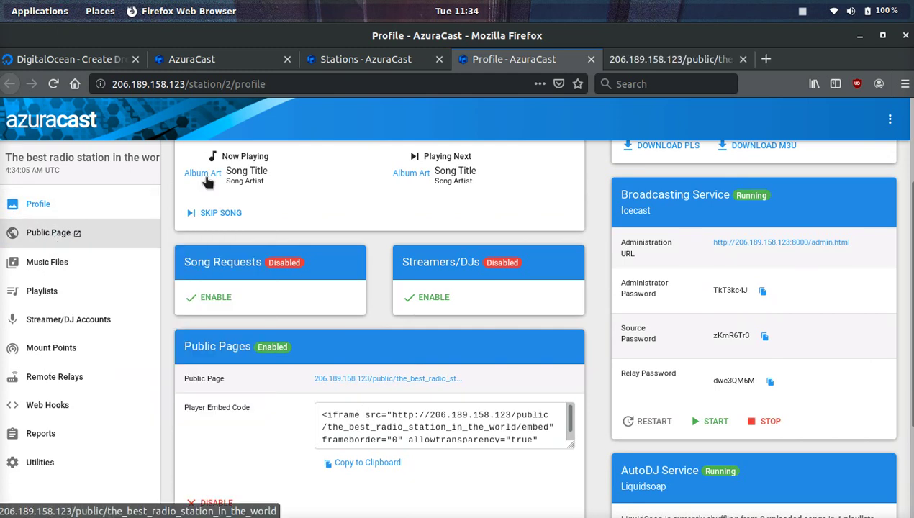
left_click(672, 64)
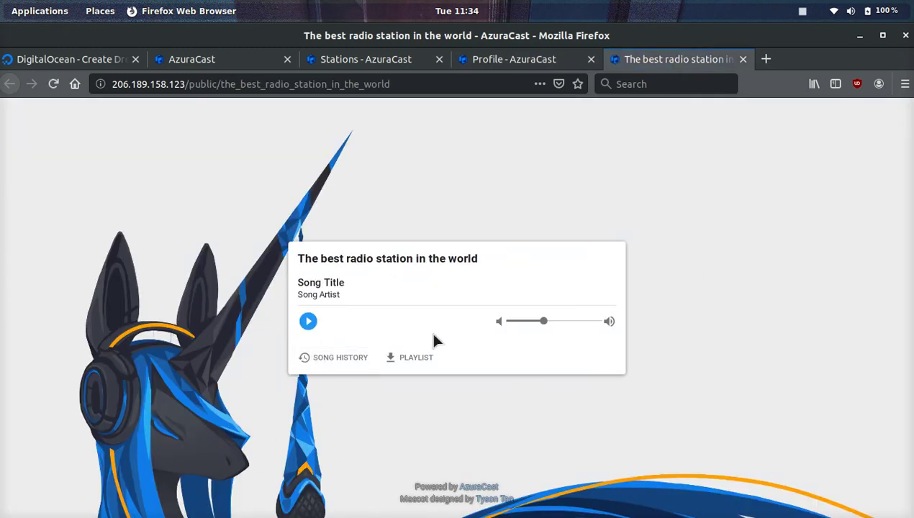
left_click(508, 61)
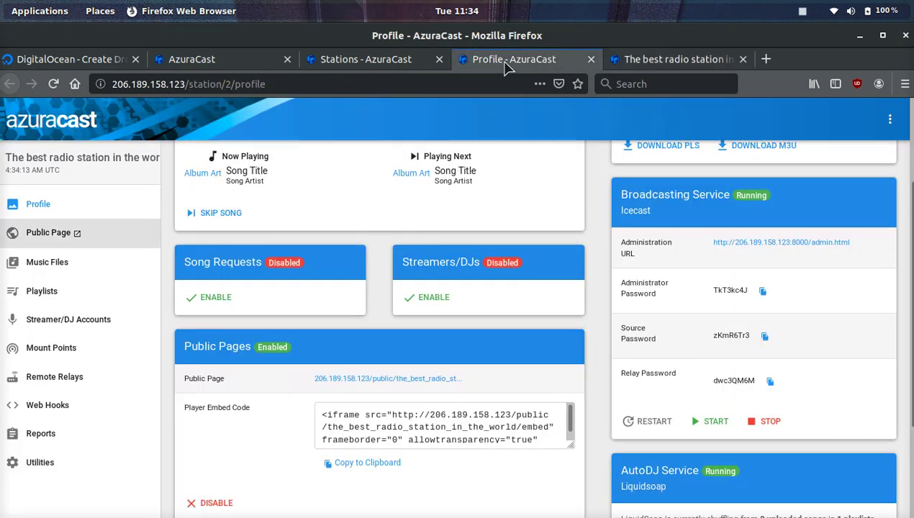
Check the empty Music Files list, then view Playlists with the 0-song 'default' playlist.
left_click(50, 271)
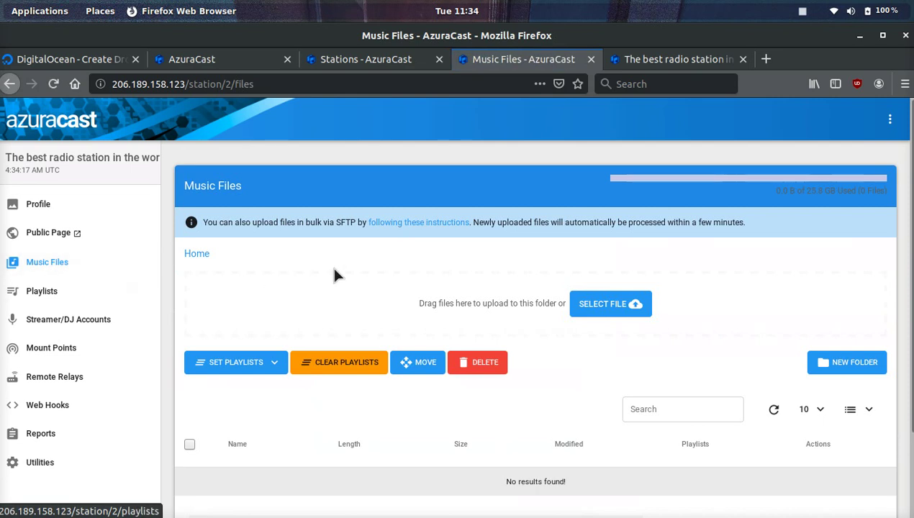
scroll(444, 260, "down", 2)
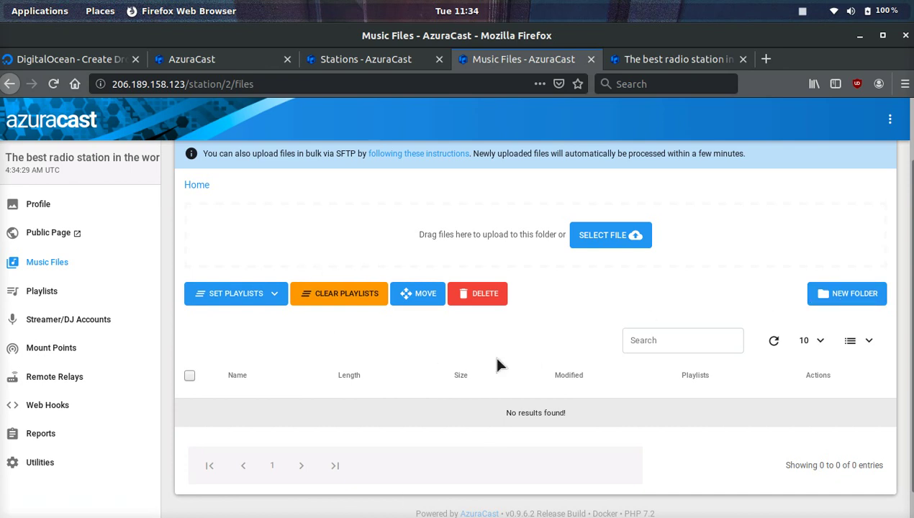
left_click(76, 292)
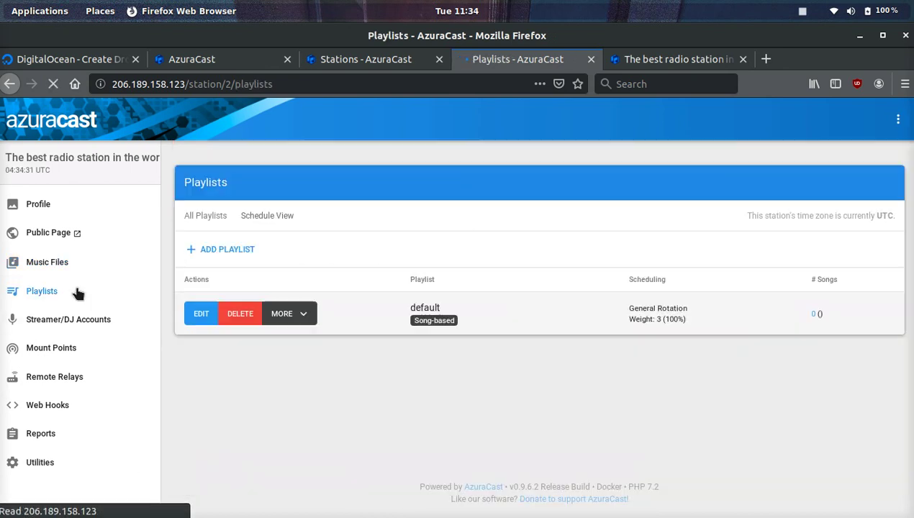
Glance at the default playlist's extra actions and Streamer/DJ Accounts, ending on Mount Points.
left_click(308, 315)
left_click(205, 374)
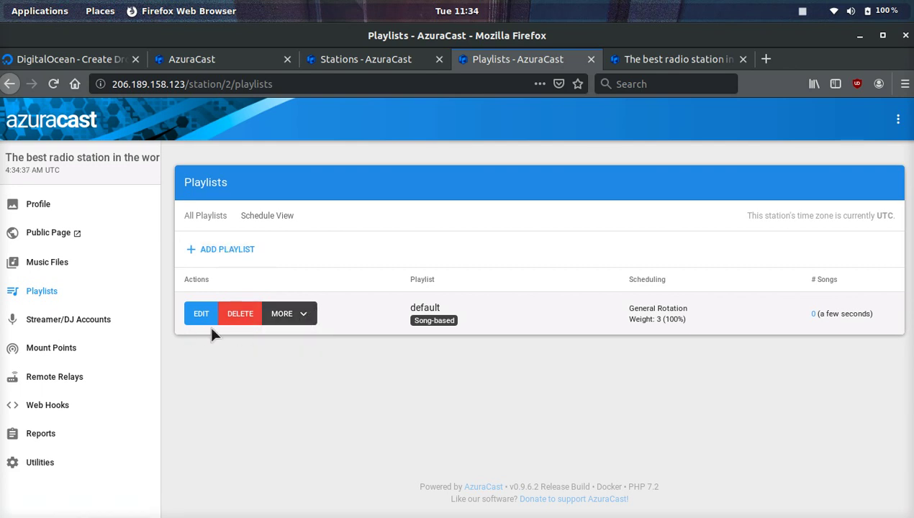
left_click(71, 321)
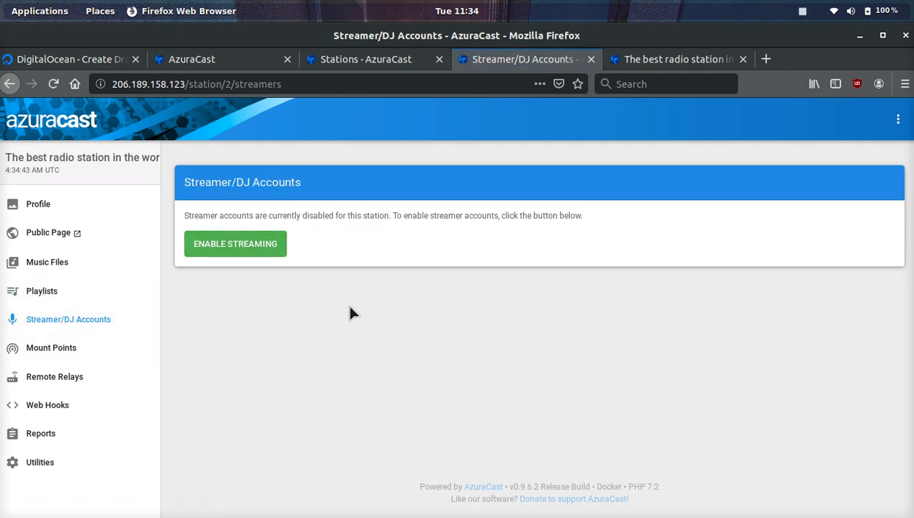
left_click(86, 350)
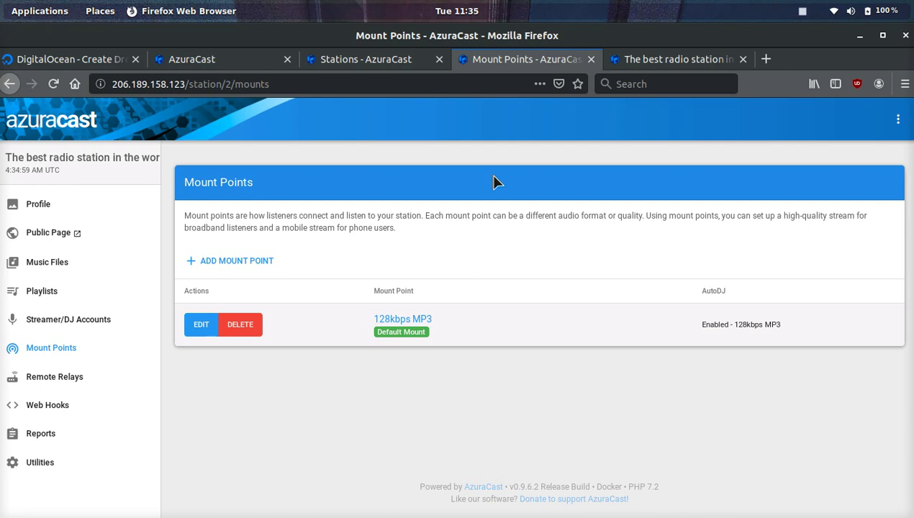
Look over the Add Mount Point form without saving, then view the empty Remote Relays page.
left_click(239, 261)
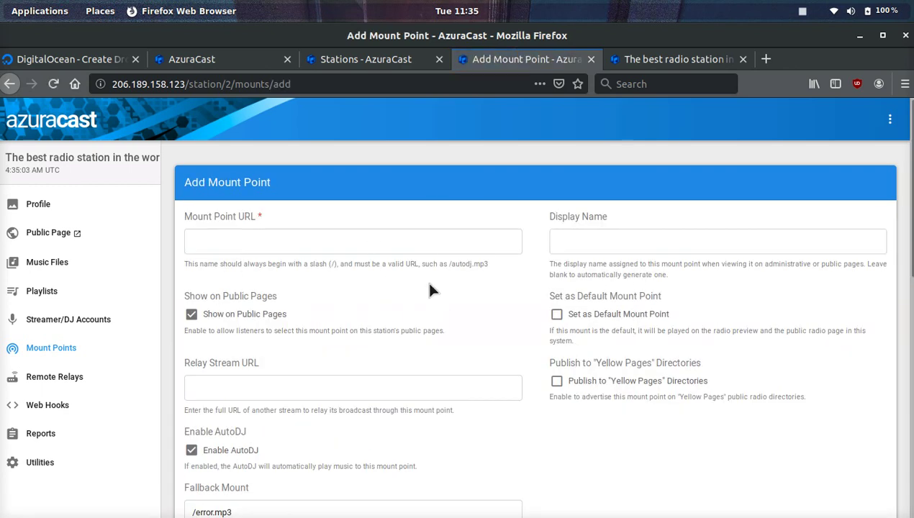
scroll(392, 263, "down", 4)
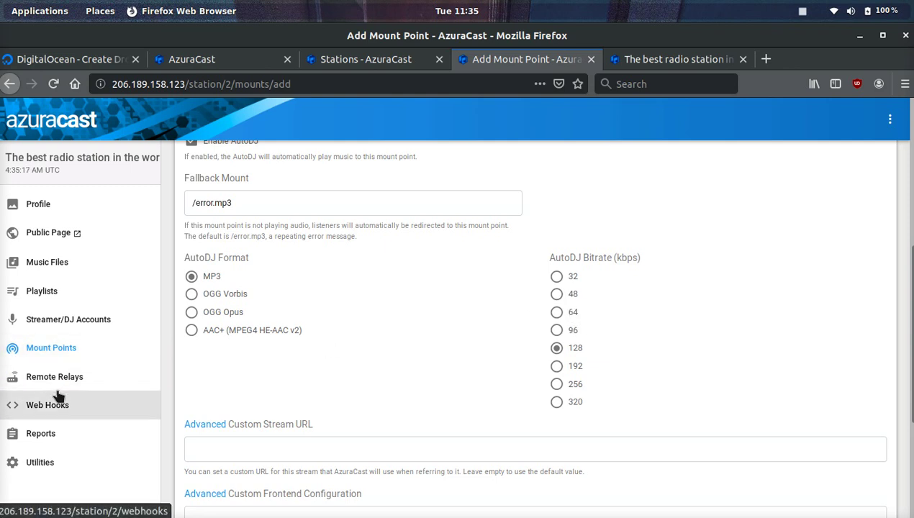
left_click(85, 376)
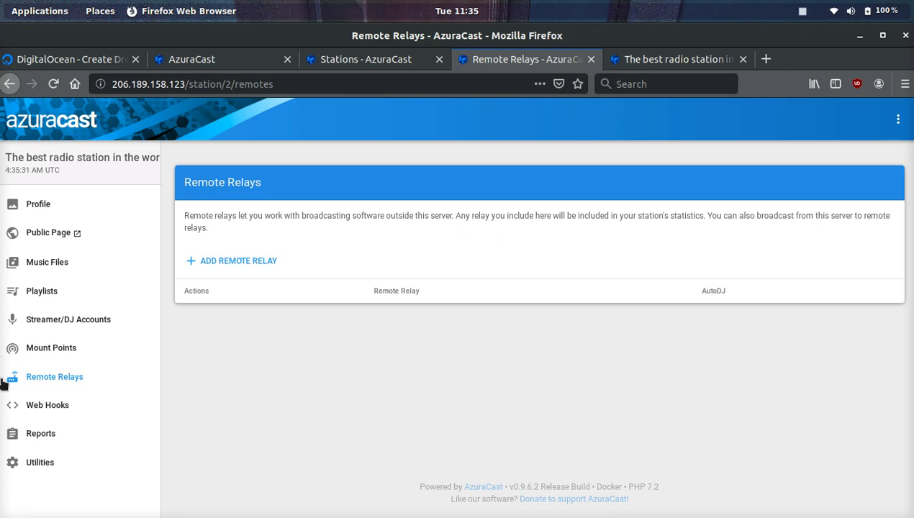
Go to Web Hooks and begin adding a web hook, browsing the available types.
left_click(79, 409)
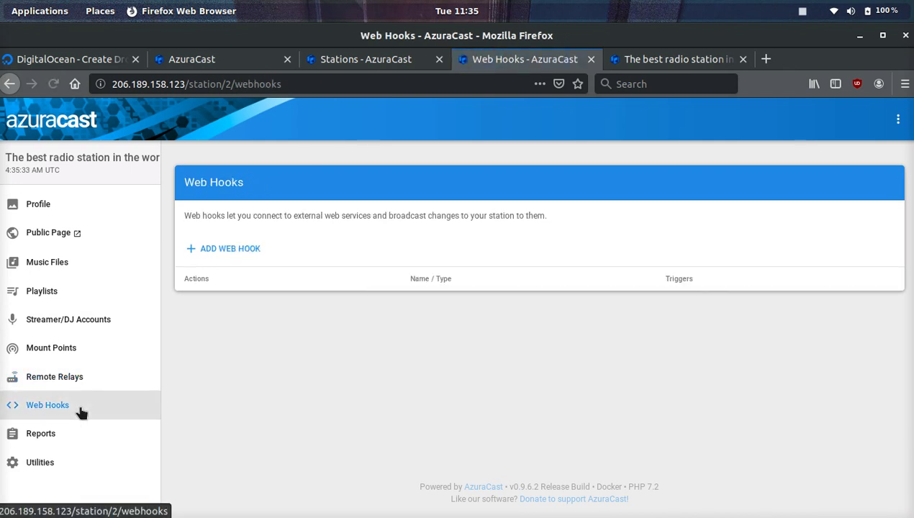
left_click(250, 250)
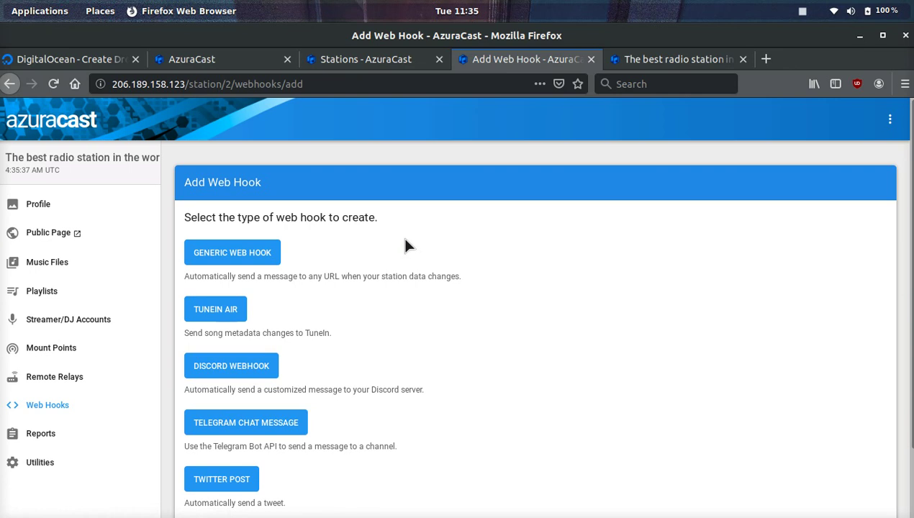
scroll(405, 245, "down", 1)
scroll(405, 238, "down", 1)
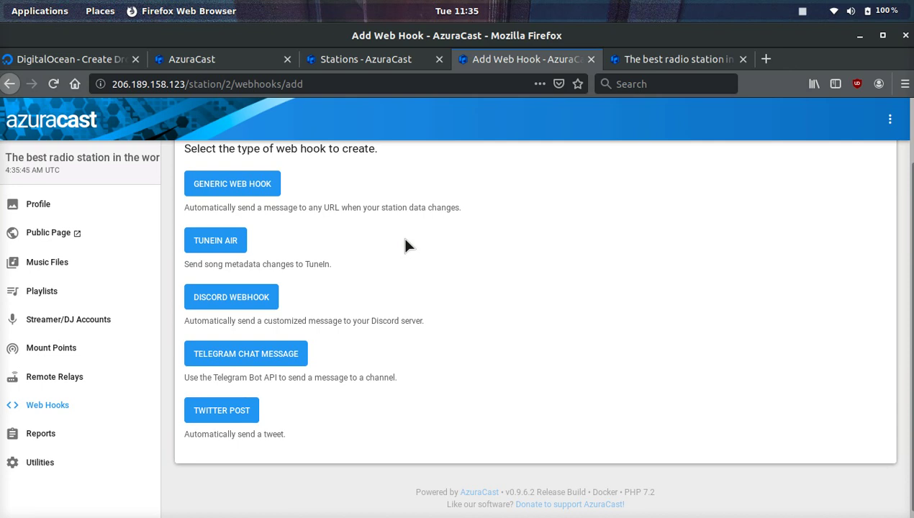
Inspect the Telegram Chat Message form and its station.name template variable, then go back.
left_click(223, 359)
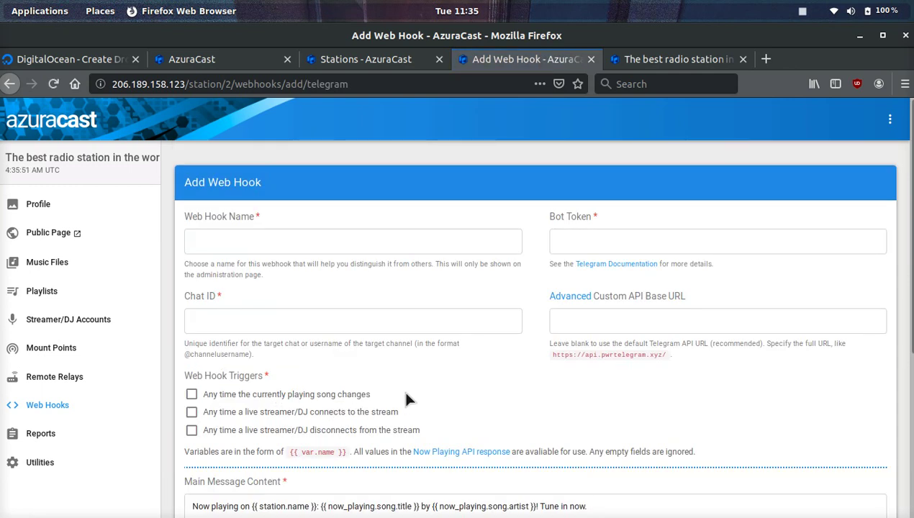
scroll(471, 377, "down", 3)
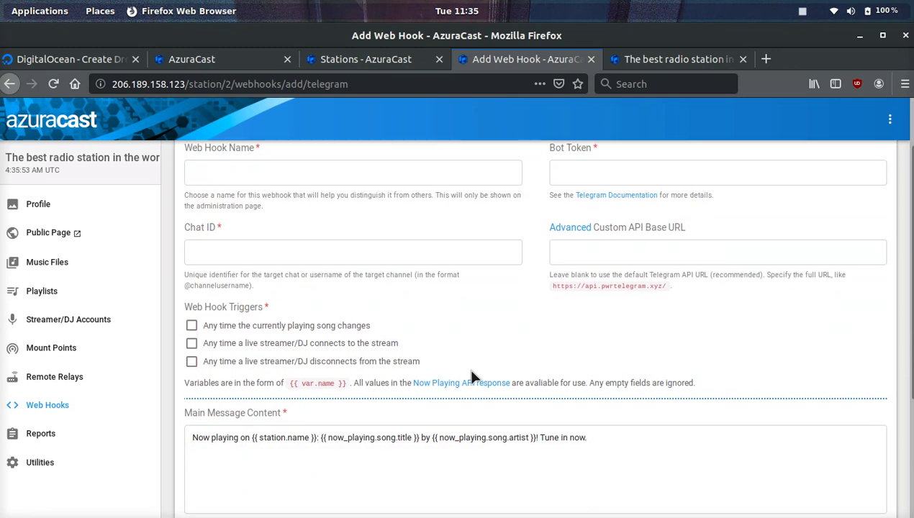
scroll(471, 377, "up", 3)
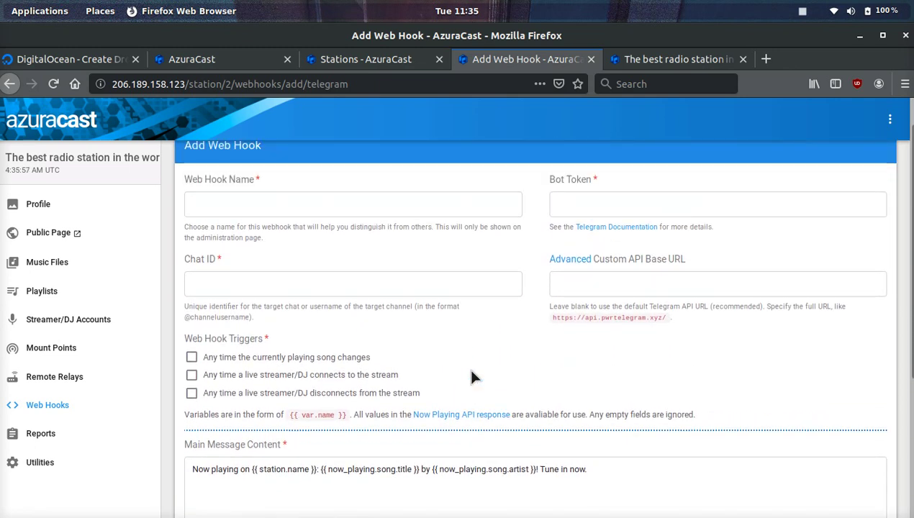
scroll(471, 372, "down", 2)
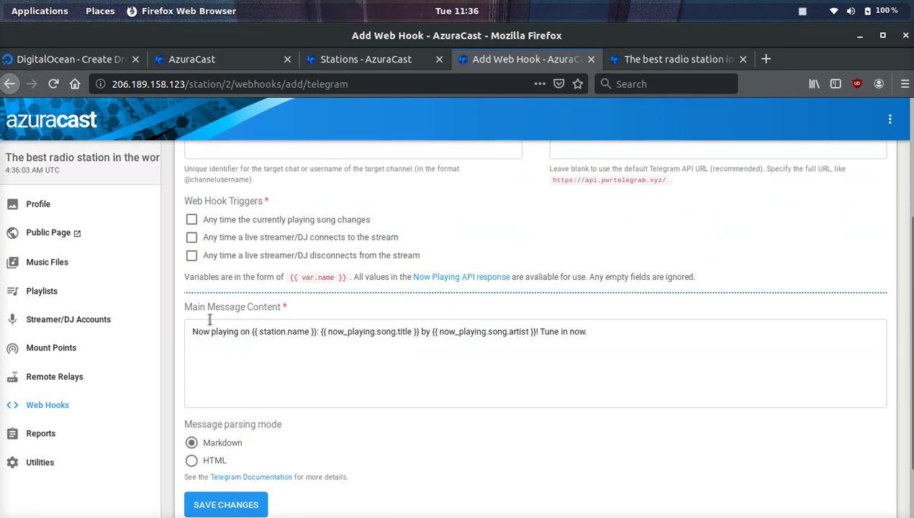
left_click_drag(258, 331, 314, 341)
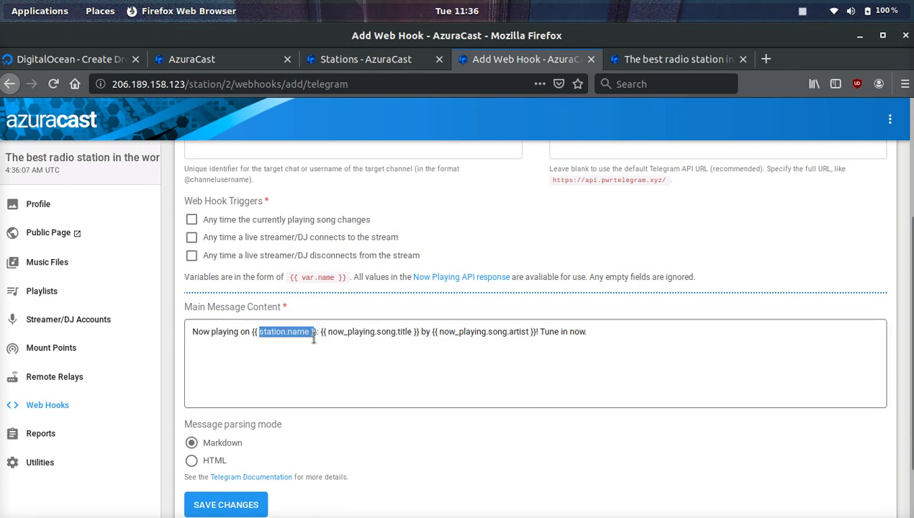
left_click(10, 83)
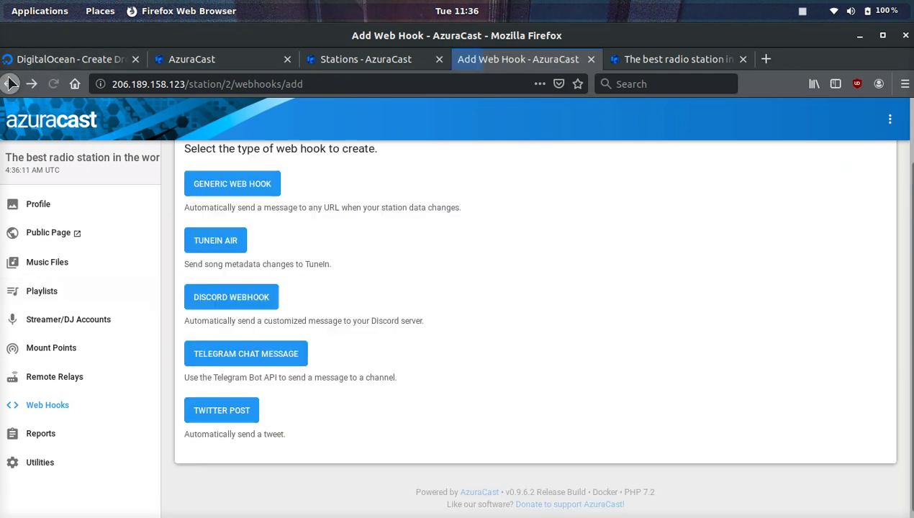
left_click(232, 411)
scroll(461, 256, "down", 2)
scroll(465, 260, "down", 5)
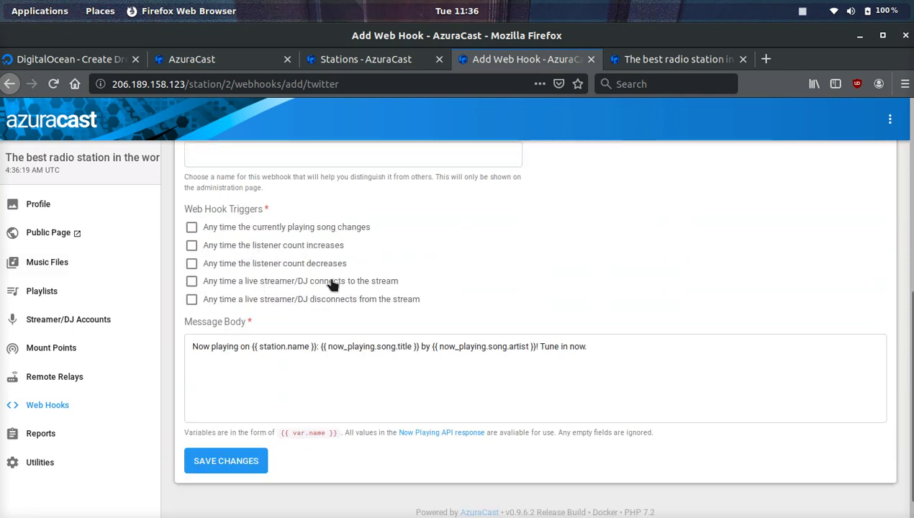
scroll(485, 272, "up", 4)
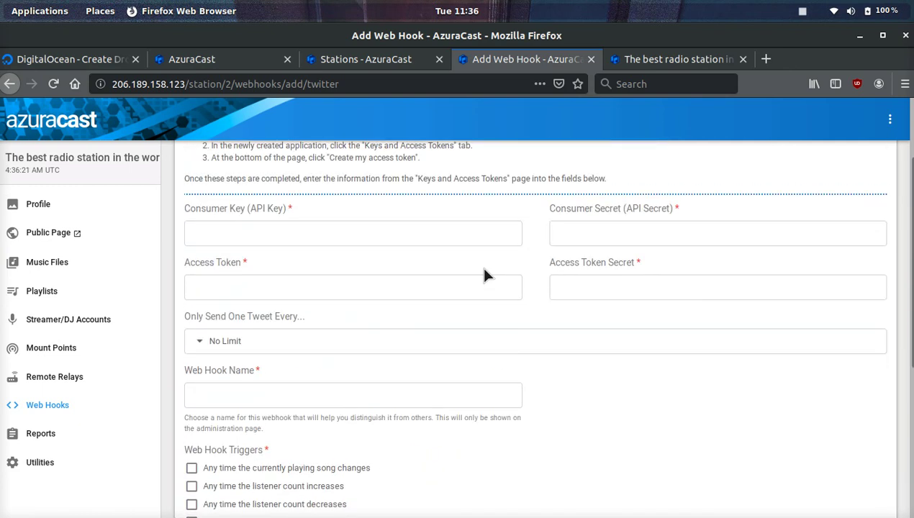
left_click(257, 342)
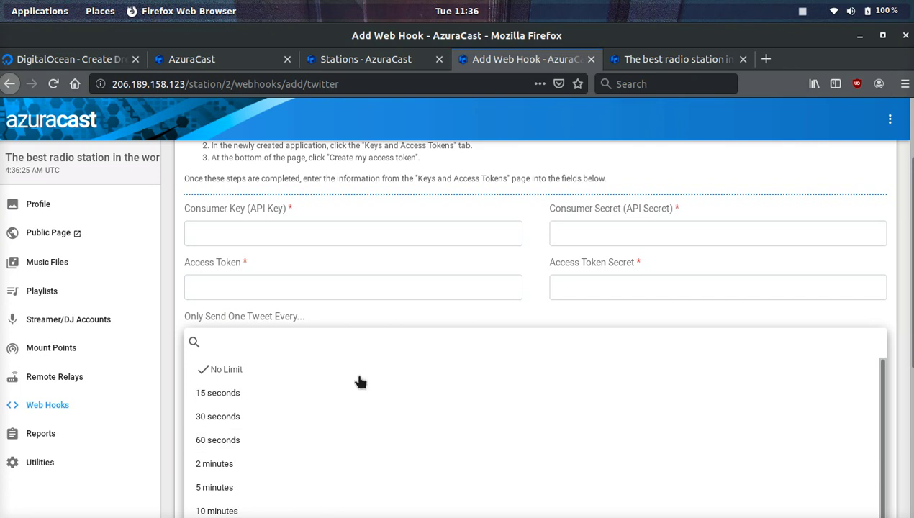
scroll(361, 466, "down", 1)
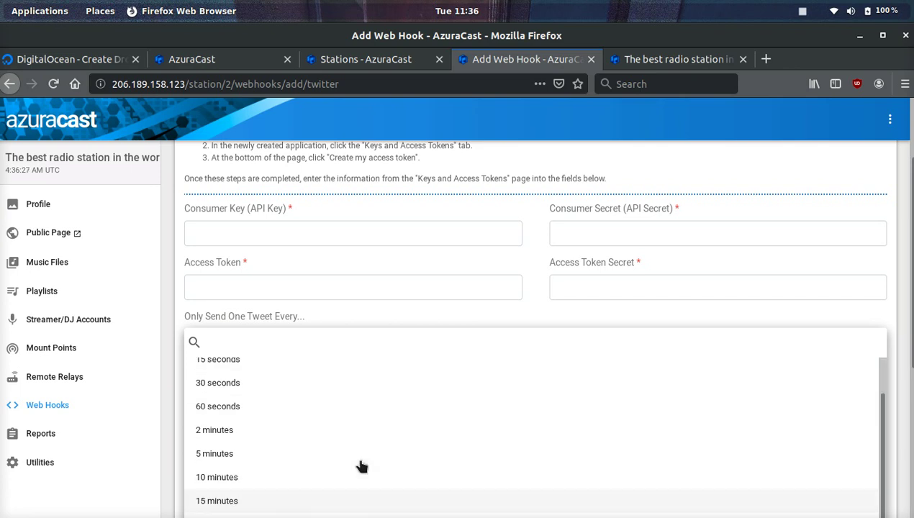
left_click(534, 272)
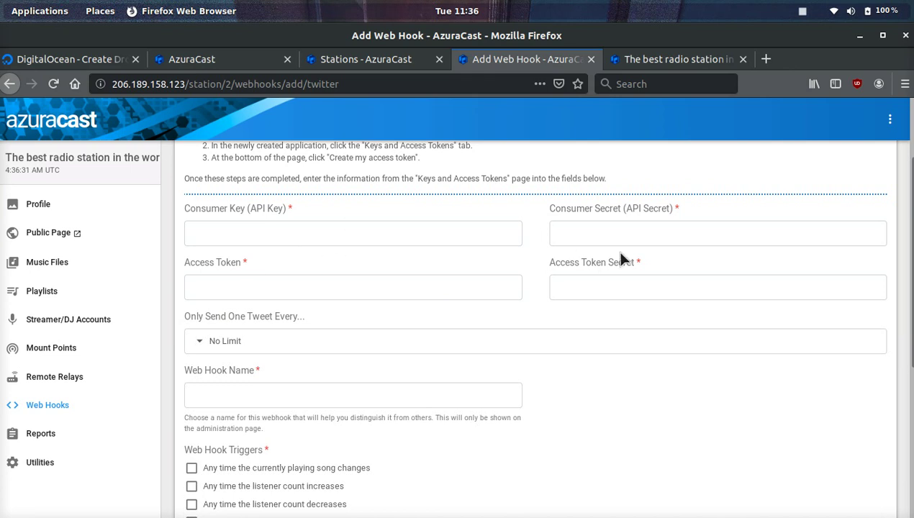
scroll(540, 301, "down", 5)
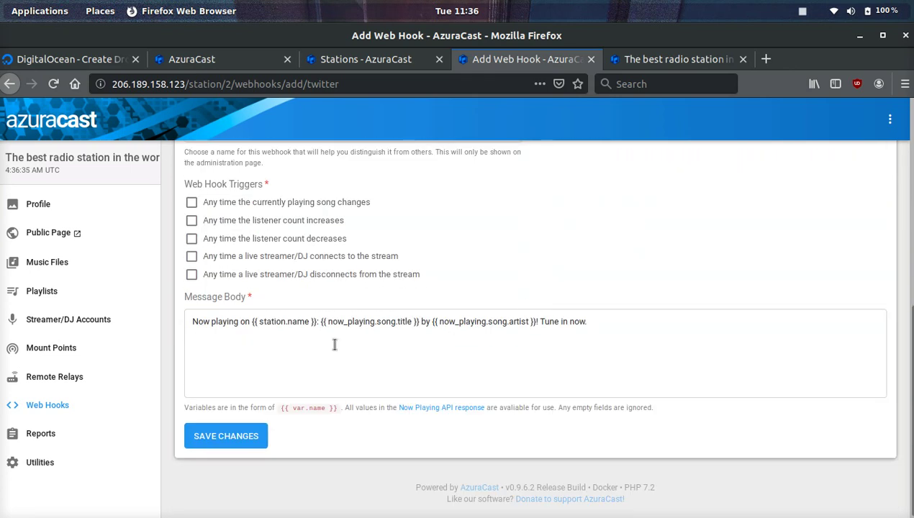
triple_click(585, 344)
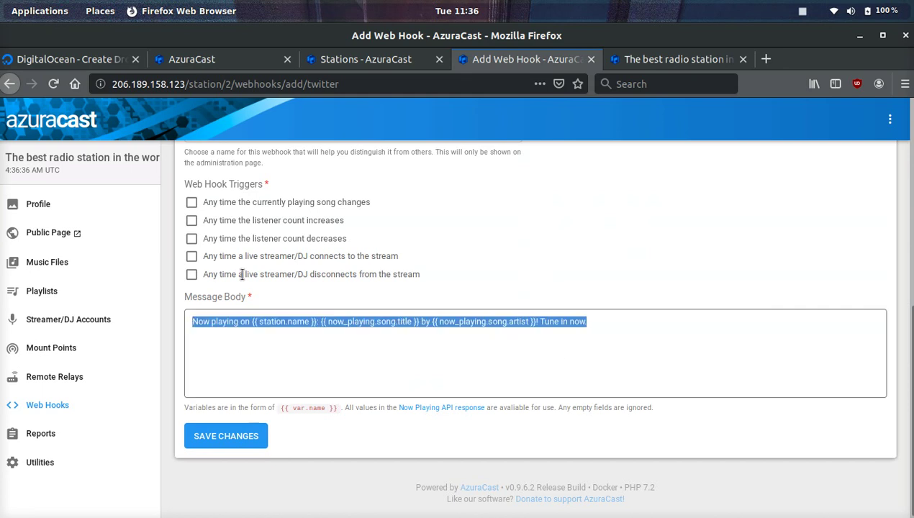
left_click(9, 84)
key("Return")
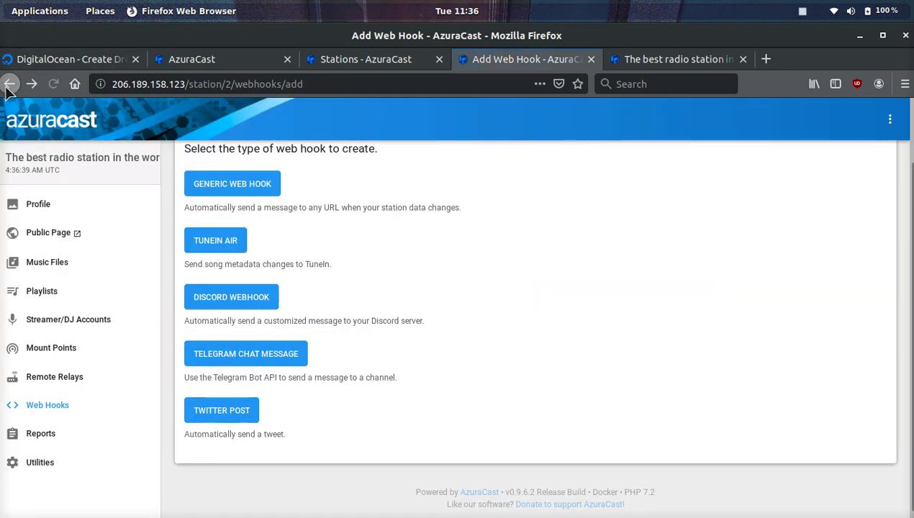
Look over the empty Generic web hook form, then expand the Reports list in the sidebar.
left_click(223, 184)
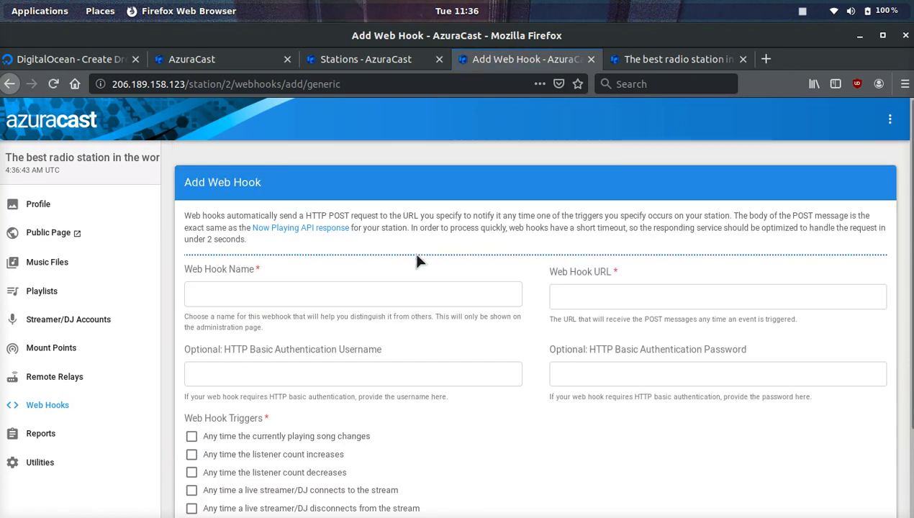
scroll(417, 261, "down", 3)
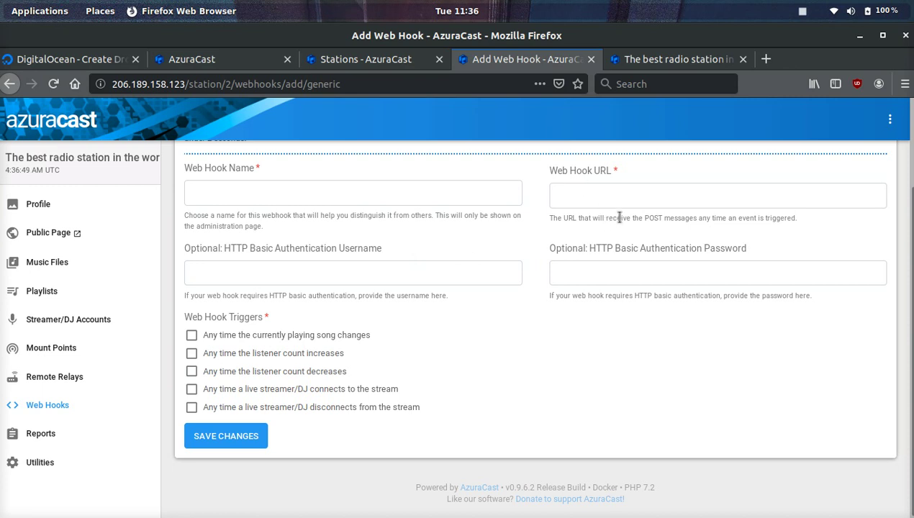
left_click(70, 432)
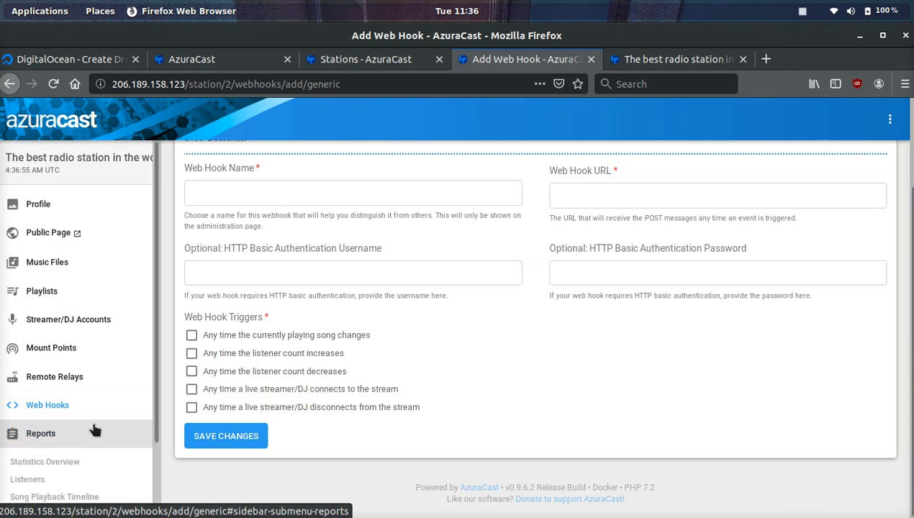
scroll(72, 382, "down", 2)
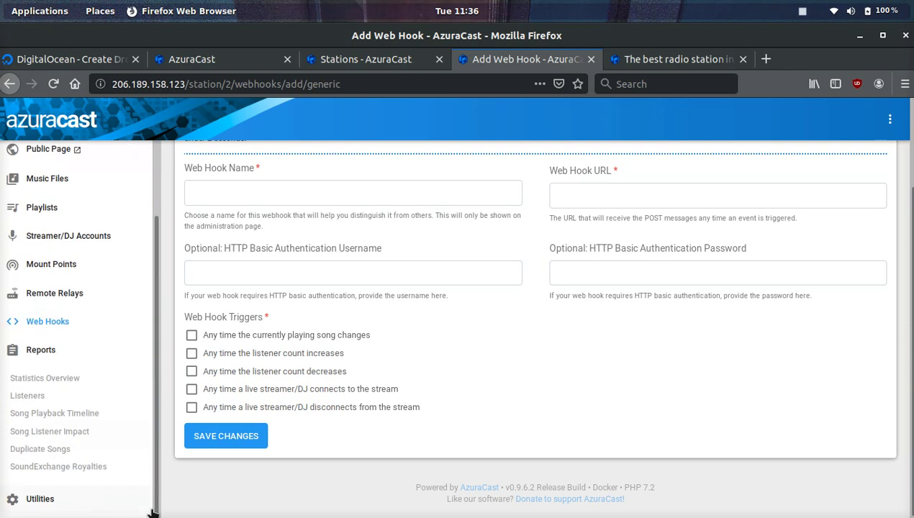
View the station's Statistics Overview and Song Playback Timeline reports.
left_click(62, 379)
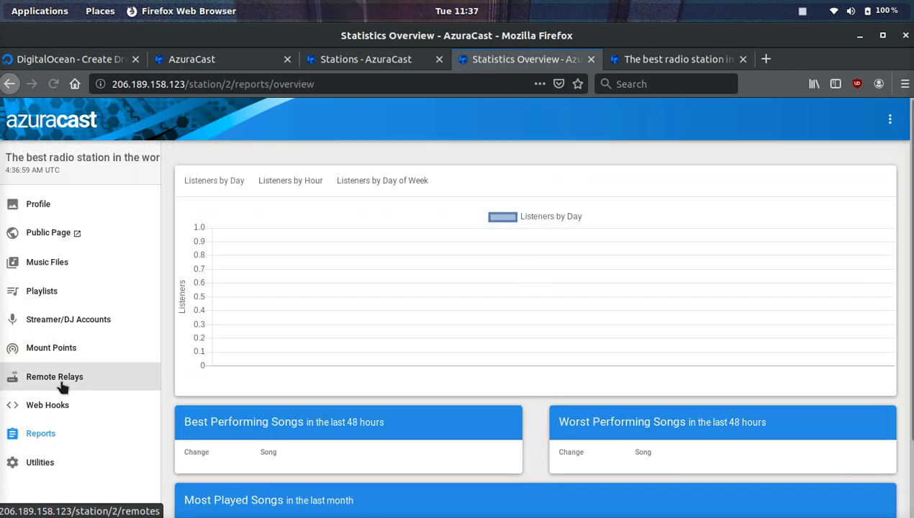
scroll(403, 259, "down", 1)
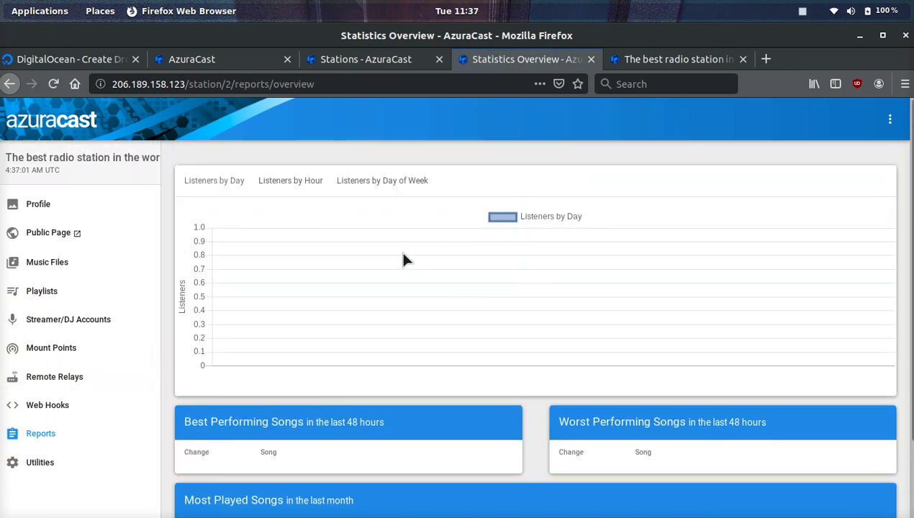
scroll(476, 243, "down", 2)
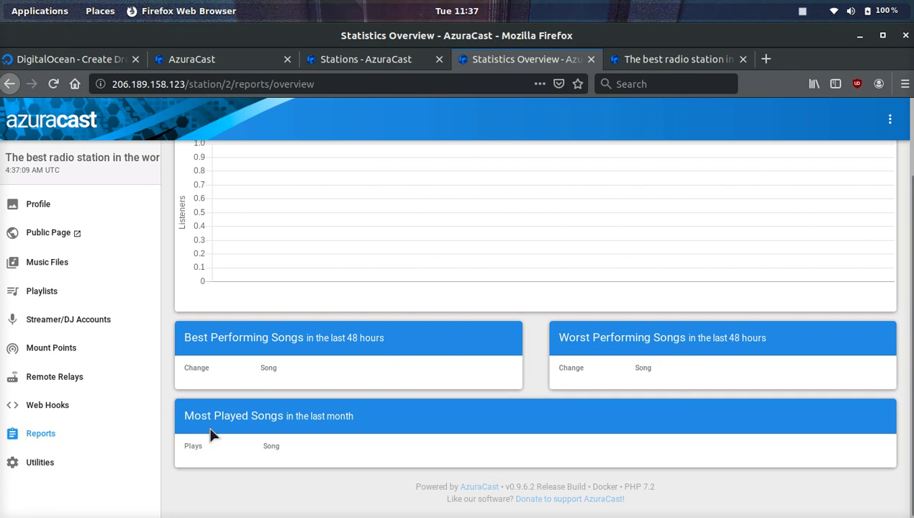
left_click(77, 436)
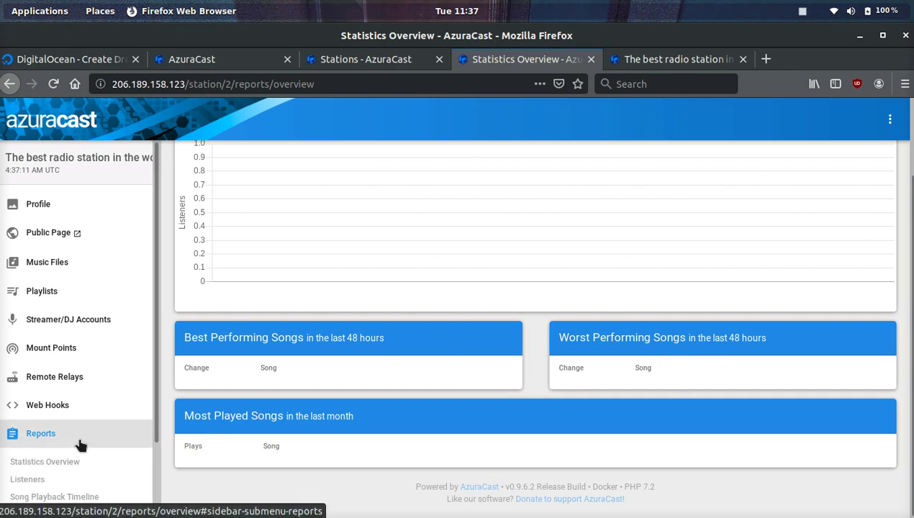
scroll(78, 438, "down", 2)
left_click(97, 439)
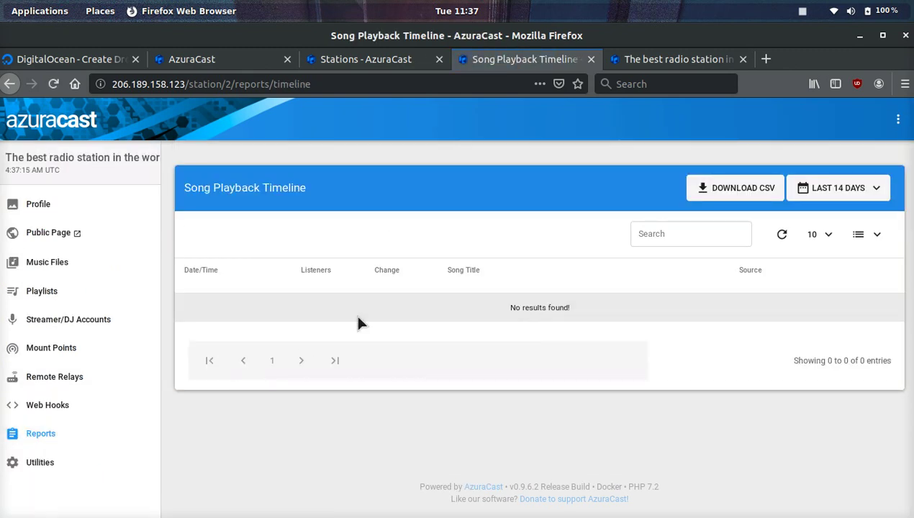
Open the Duplicate Songs report, which shows no duplicates.
left_click(78, 433)
scroll(78, 432, "down", 2)
scroll(79, 432, "down", 1)
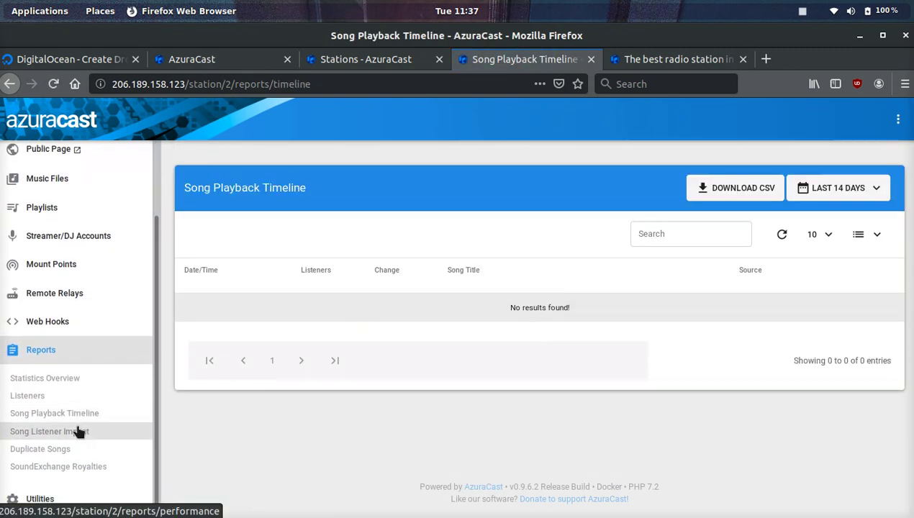
left_click(108, 452)
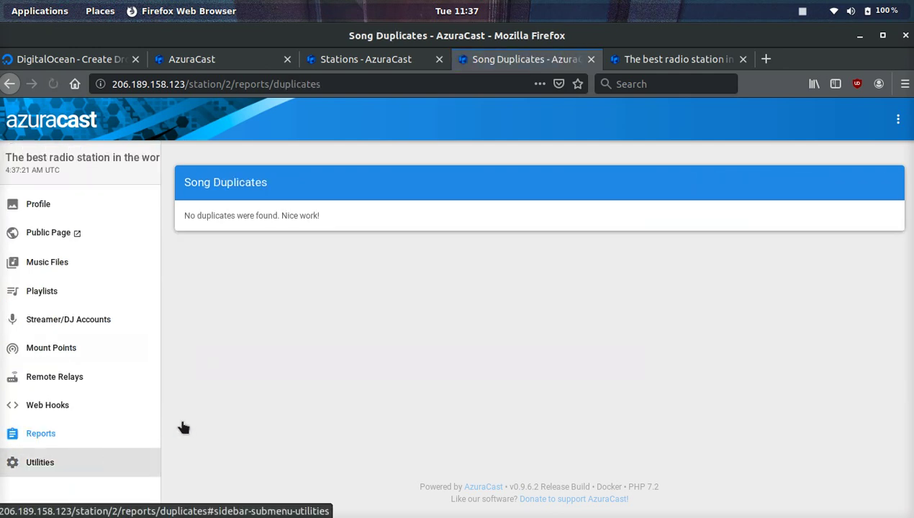
Open the Song Listener Impact report, which has no results yet.
left_click(98, 443)
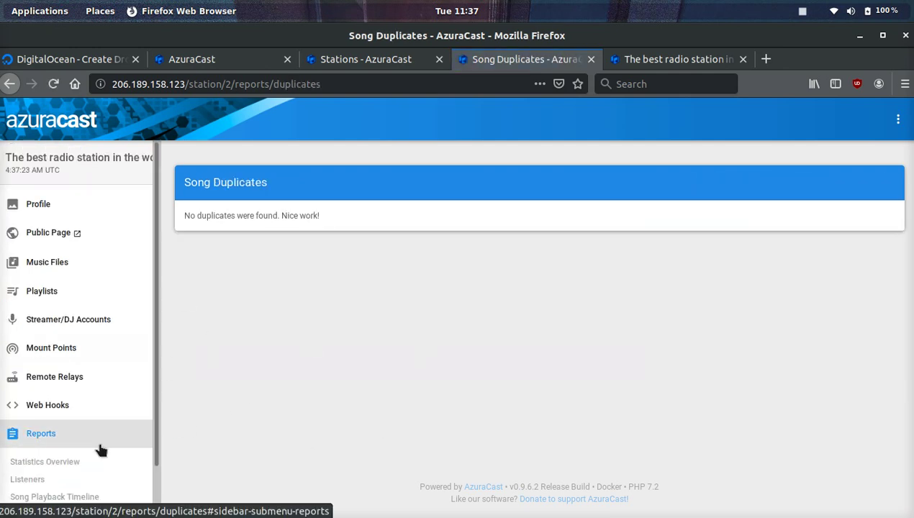
scroll(96, 450, "down", 2)
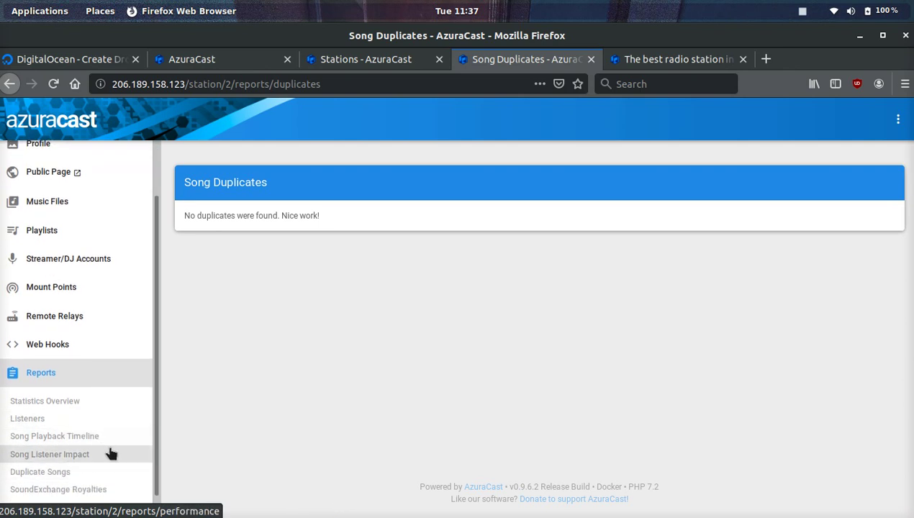
left_click(67, 454)
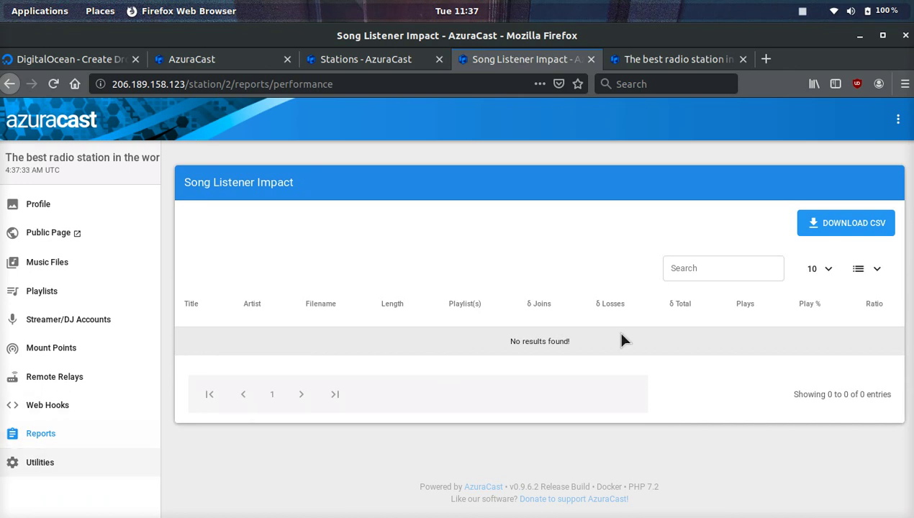
left_click(59, 462)
scroll(60, 464, "down", 1)
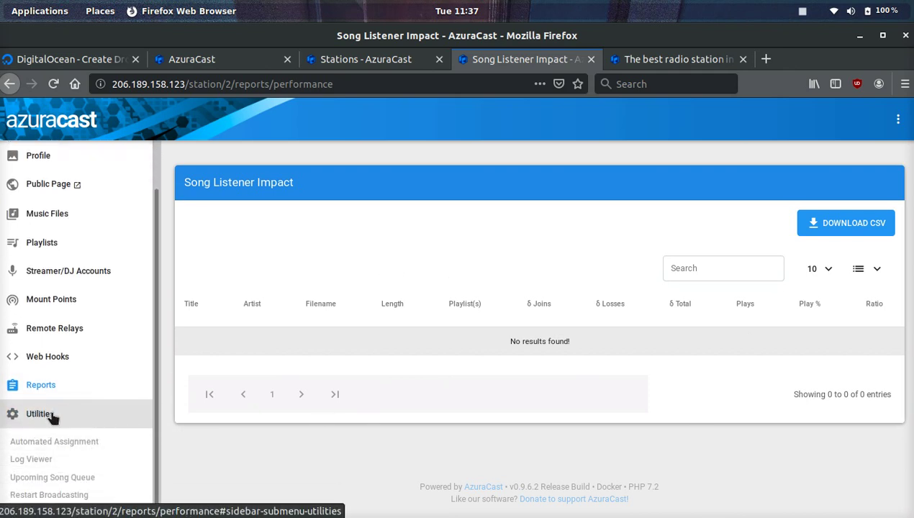
Open Automated Playlist Assignment and review its settings: Disabled, with a 14-day interval.
left_click(103, 444)
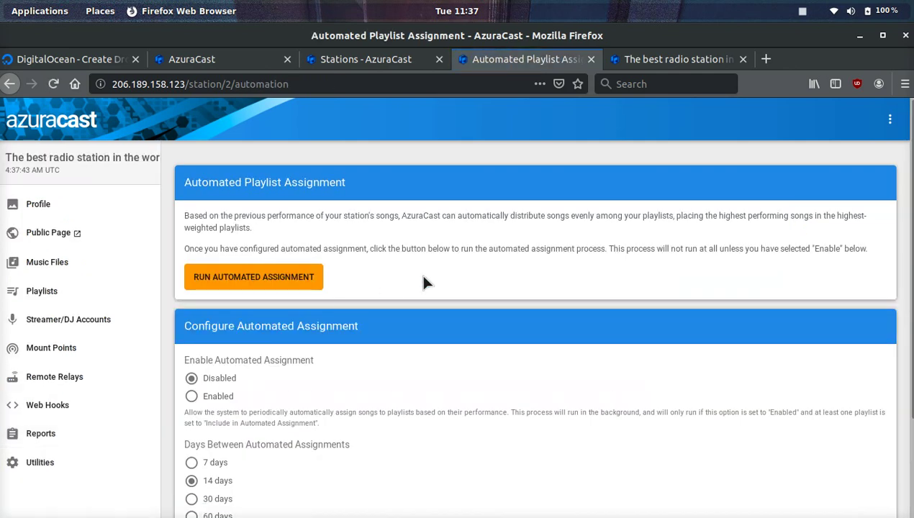
scroll(500, 250, "down", 3)
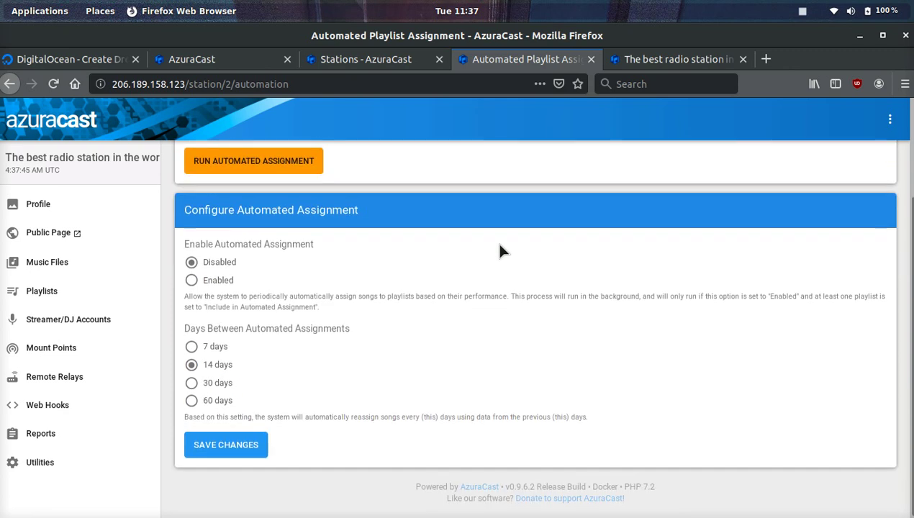
scroll(501, 250, "up", 3)
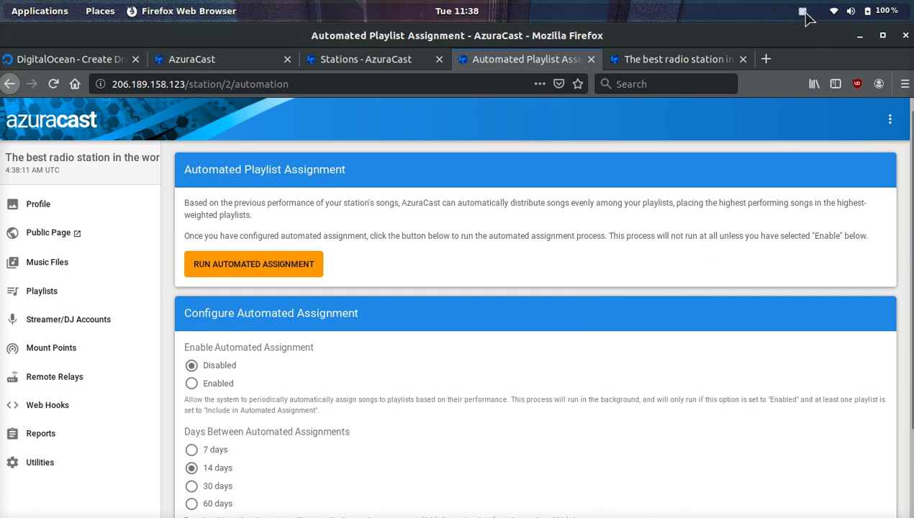
Expand the station's Utilities list in the sidebar.
left_click(805, 14)
left_click(808, 62)
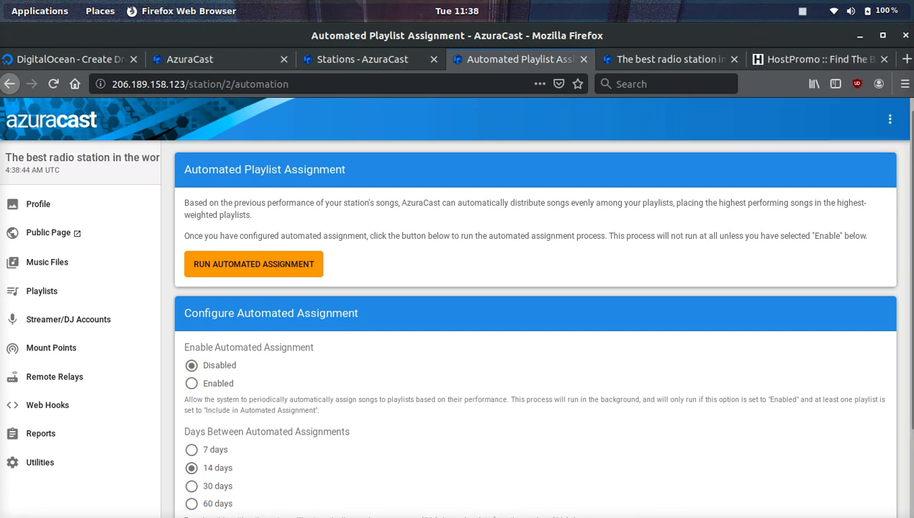
left_click(41, 466)
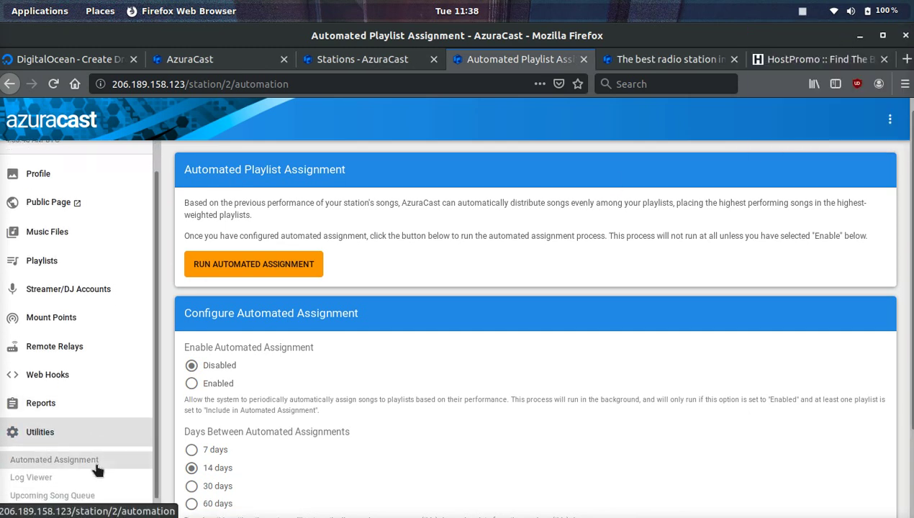
scroll(98, 470, "down", 1)
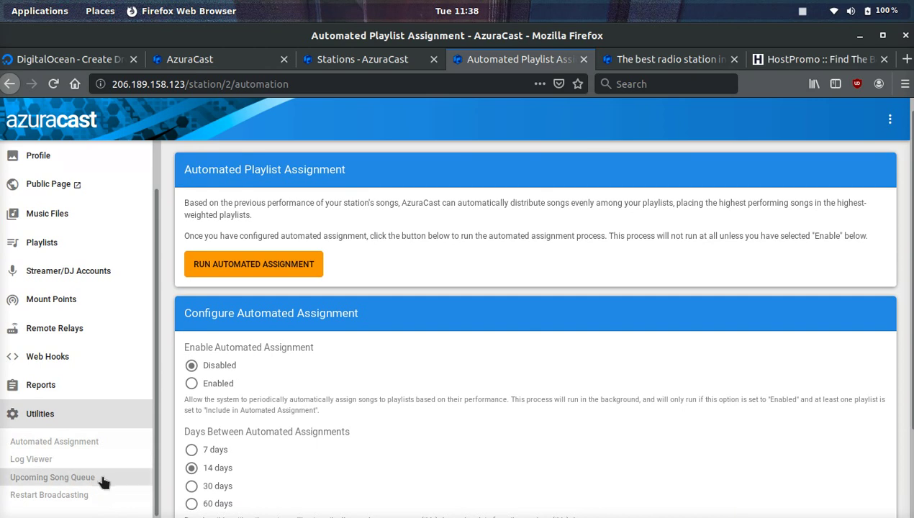
Look over the available logs in Log Viewer, then view the empty Upcoming Song Queue.
left_click(55, 461)
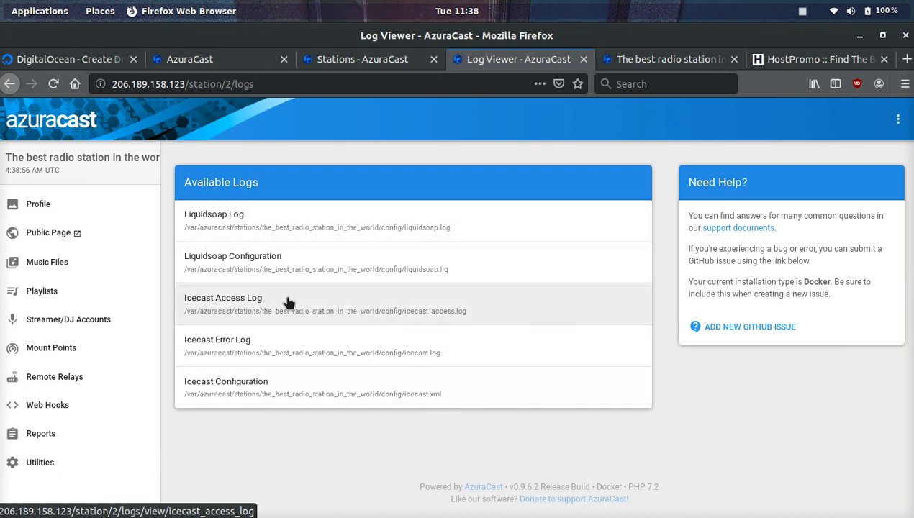
left_click(104, 471)
scroll(104, 471, "down", 1)
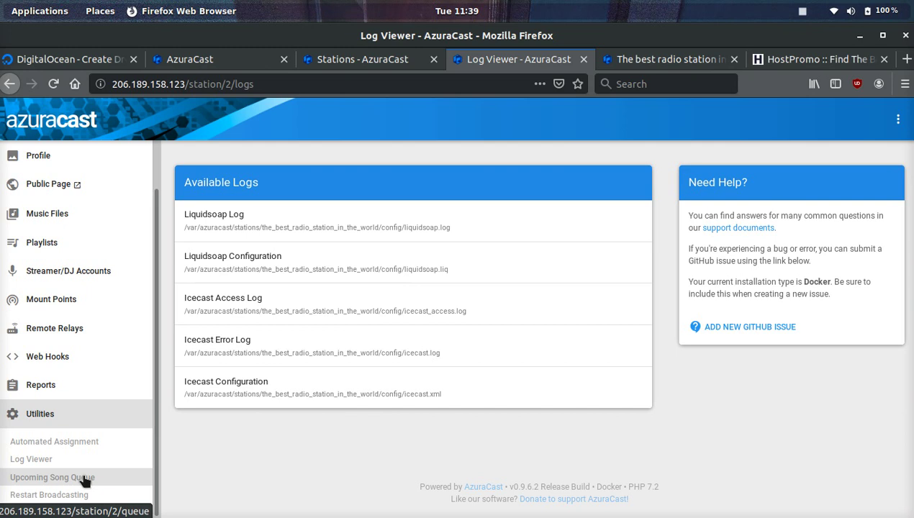
left_click(84, 479)
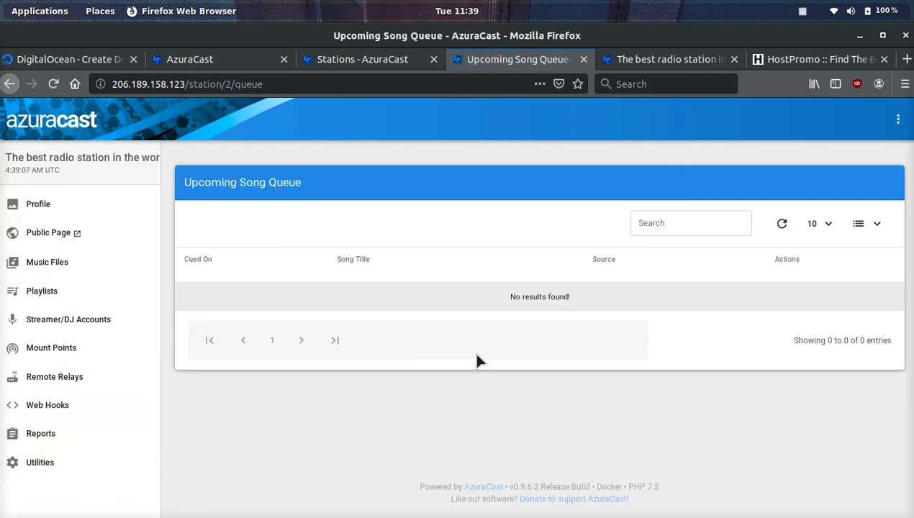
left_click(88, 473)
scroll(88, 469, "down", 1)
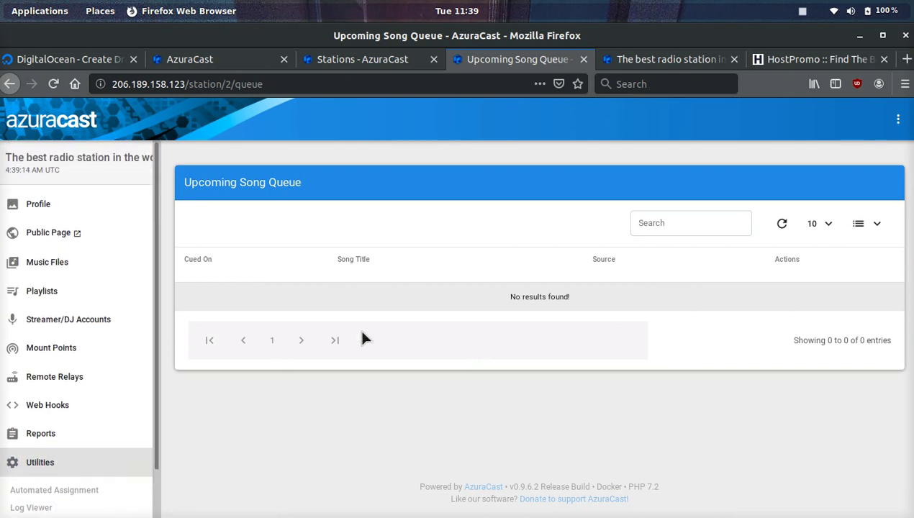
Review the station profile, open Edit Profile, then return to DigitalOcean's Create Droplets tab.
left_click(64, 218)
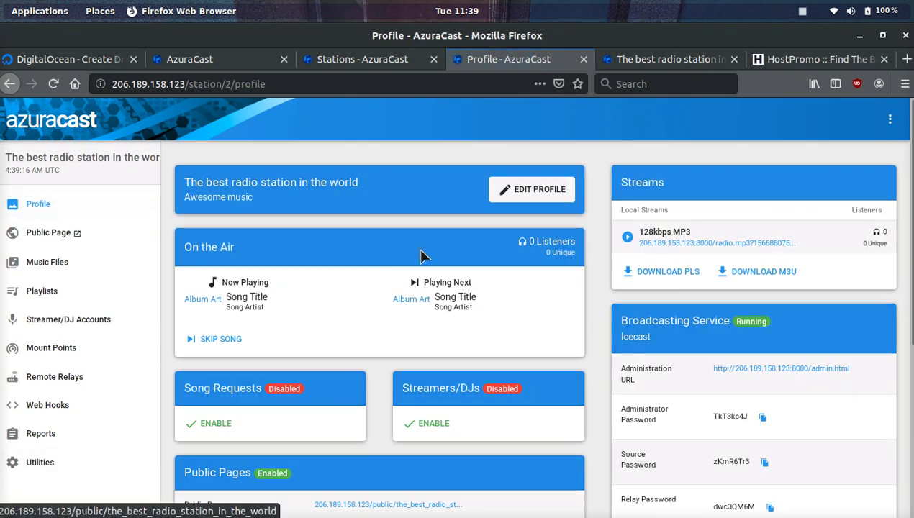
scroll(426, 241, "down", 5)
scroll(427, 241, "up", 5)
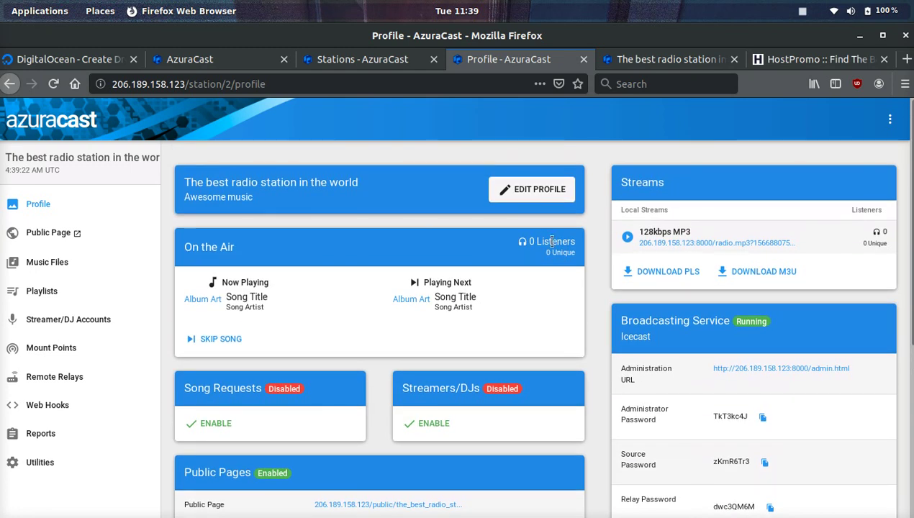
left_click(530, 191)
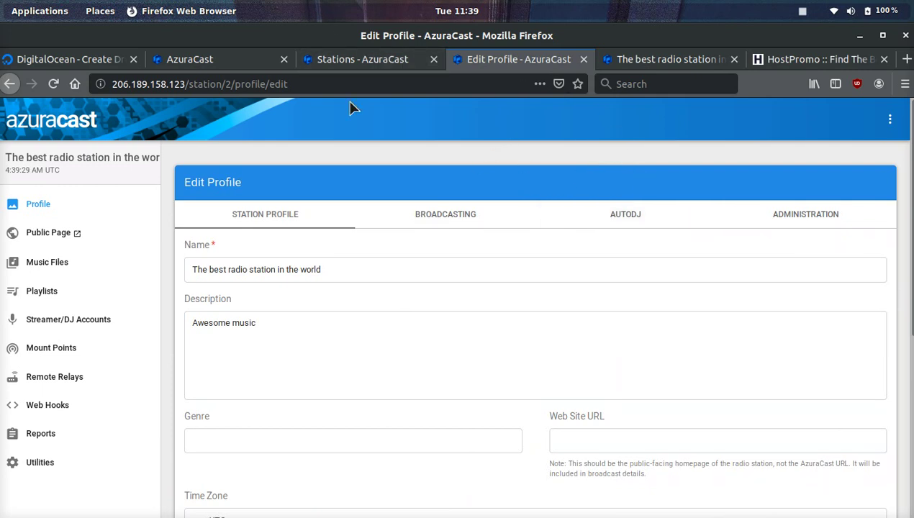
left_click(85, 62)
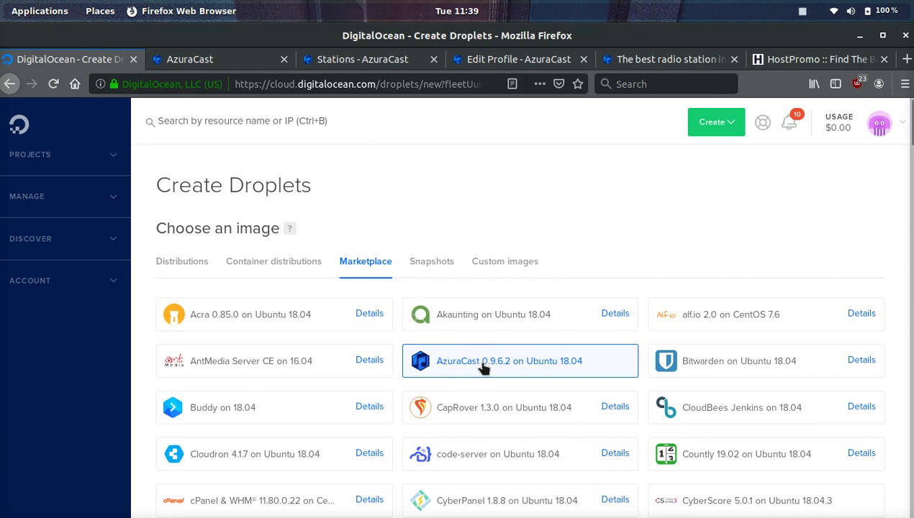
Visit the azuracast.com homepage and the station's public player, then return to Edit Profile.
left_click(243, 64)
scroll(300, 309, "up", 5)
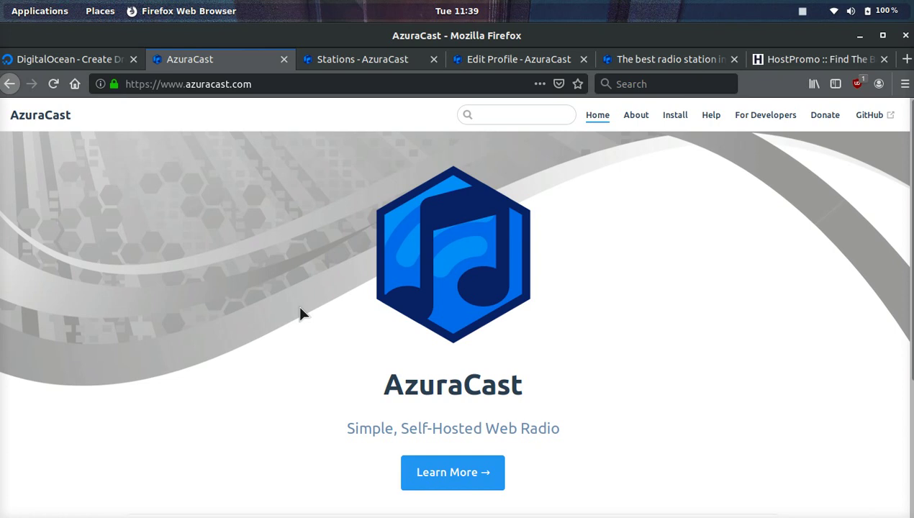
left_click(628, 61)
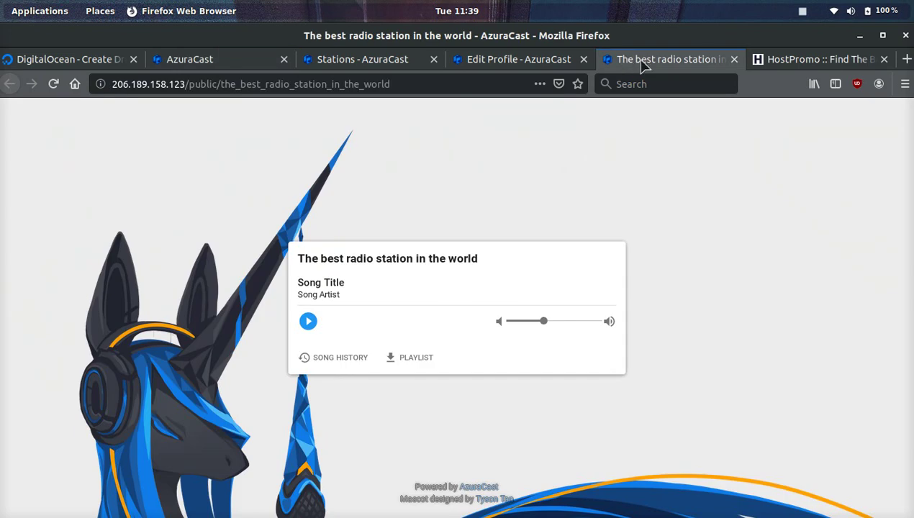
left_click(509, 58)
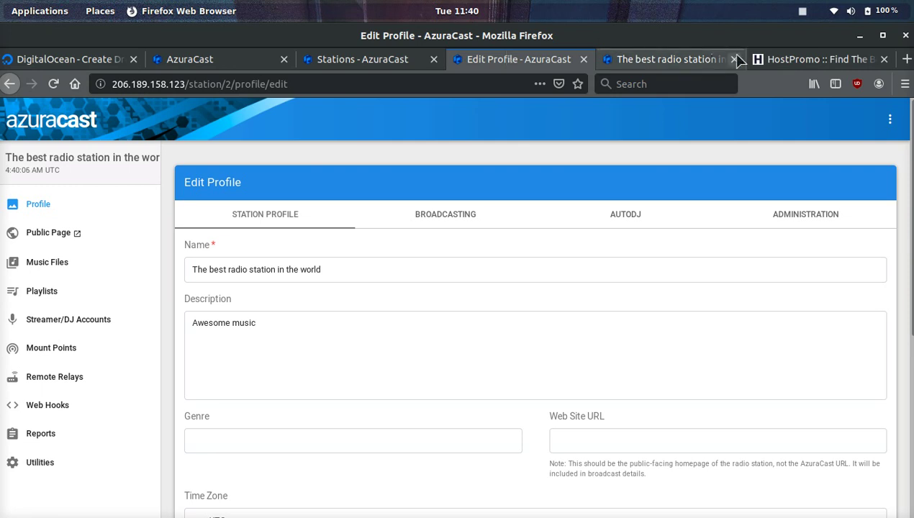
Scroll through HostPromo's 'Find The Best Host Promo' table of 30 hosting companies.
left_click(777, 62)
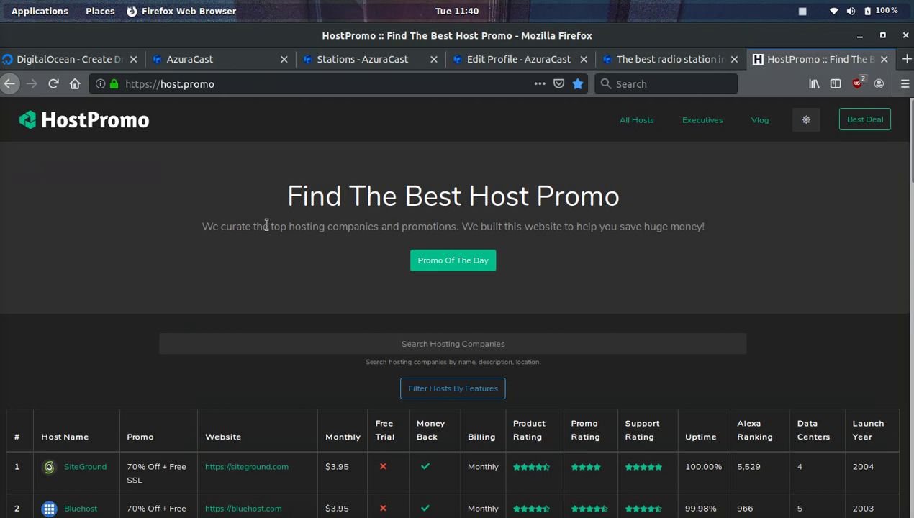
scroll(267, 226, "down", 6)
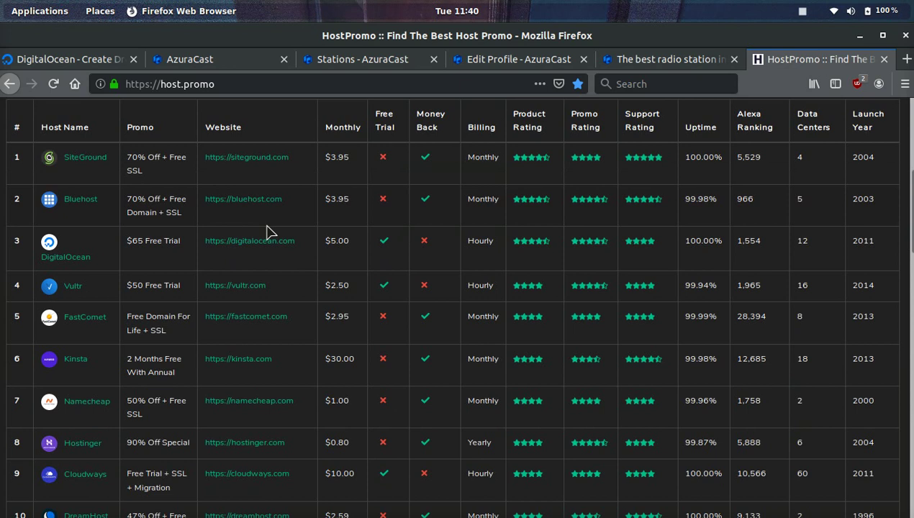
scroll(266, 232, "down", 13)
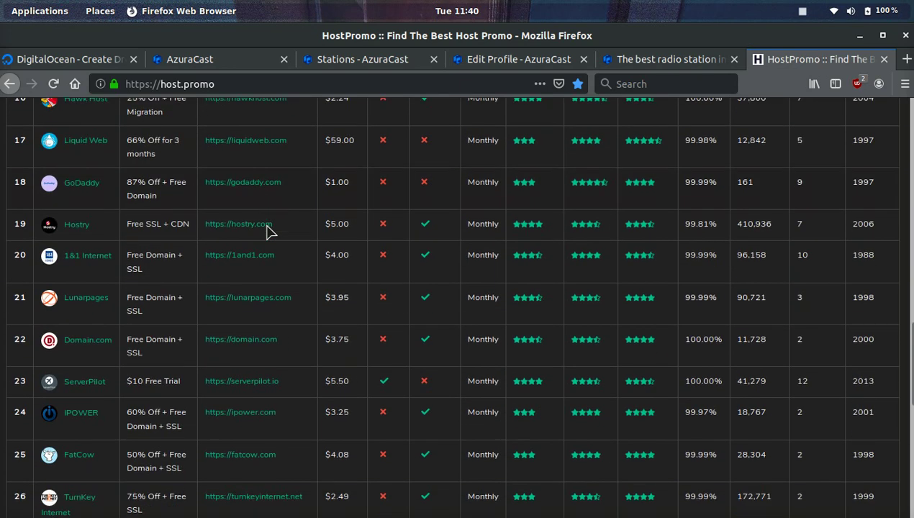
scroll(267, 232, "down", 5)
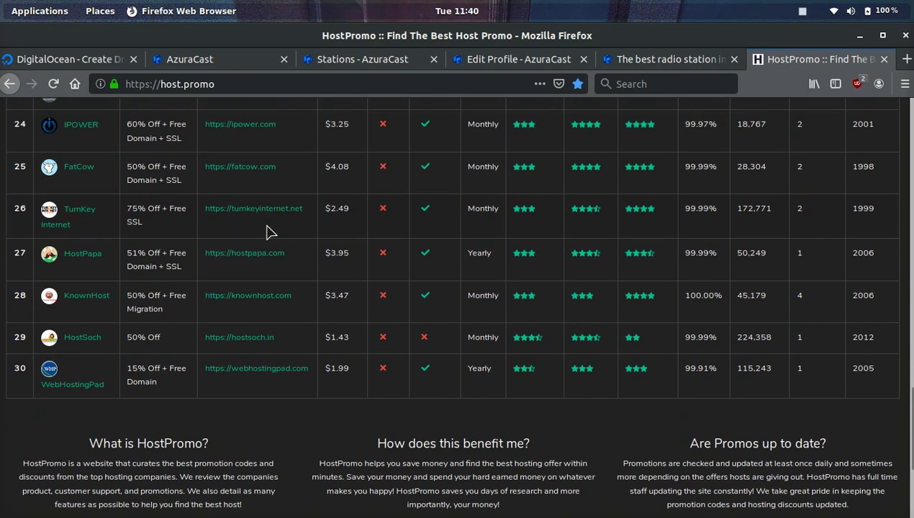
scroll(266, 231, "up", 20)
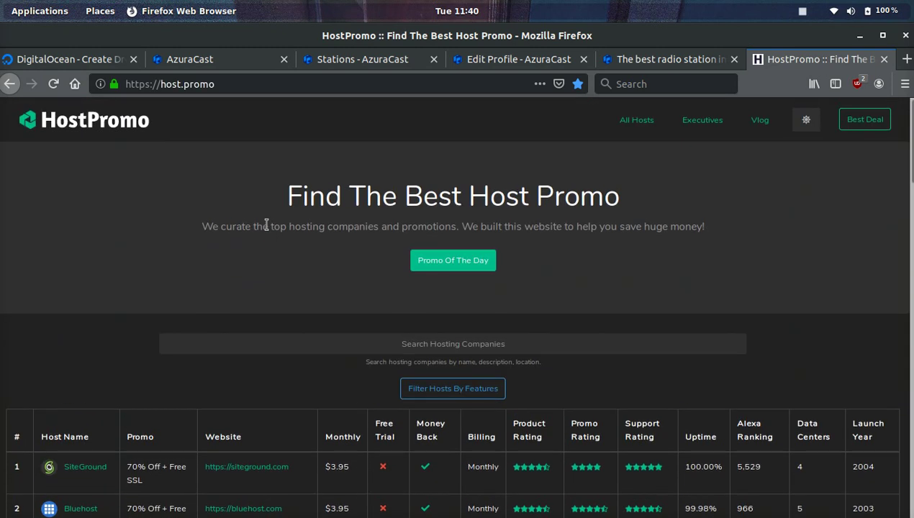
Bring up the public player page for 'The best radio station in the world'.
key("ctrl+Page_Up")
key("ctrl+Page_Up")
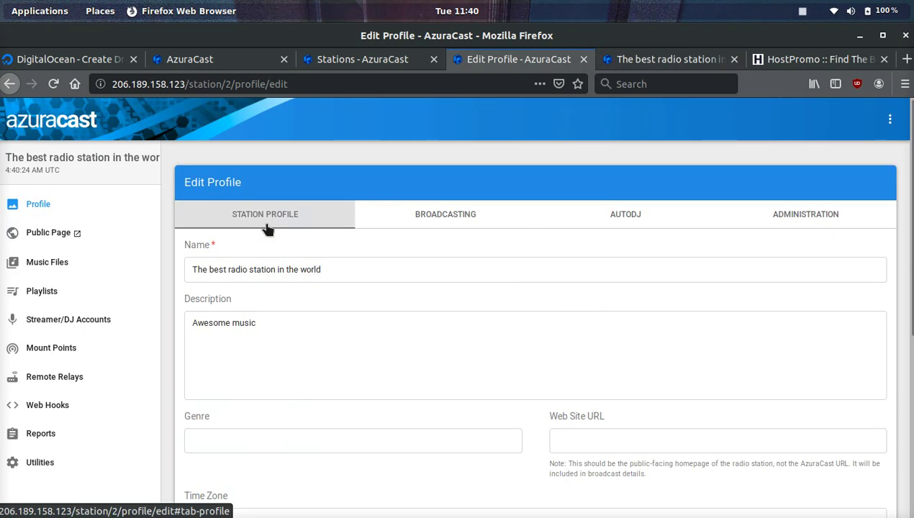
key("ctrl+Page_Down")
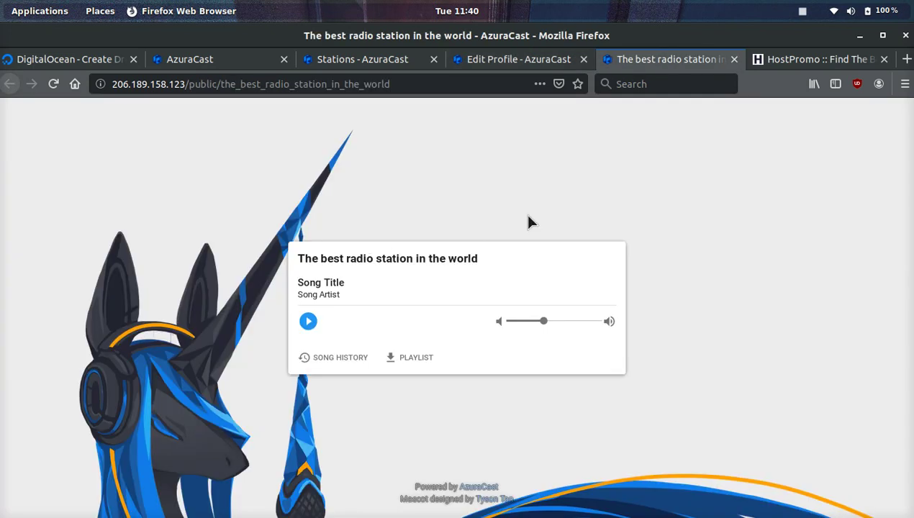